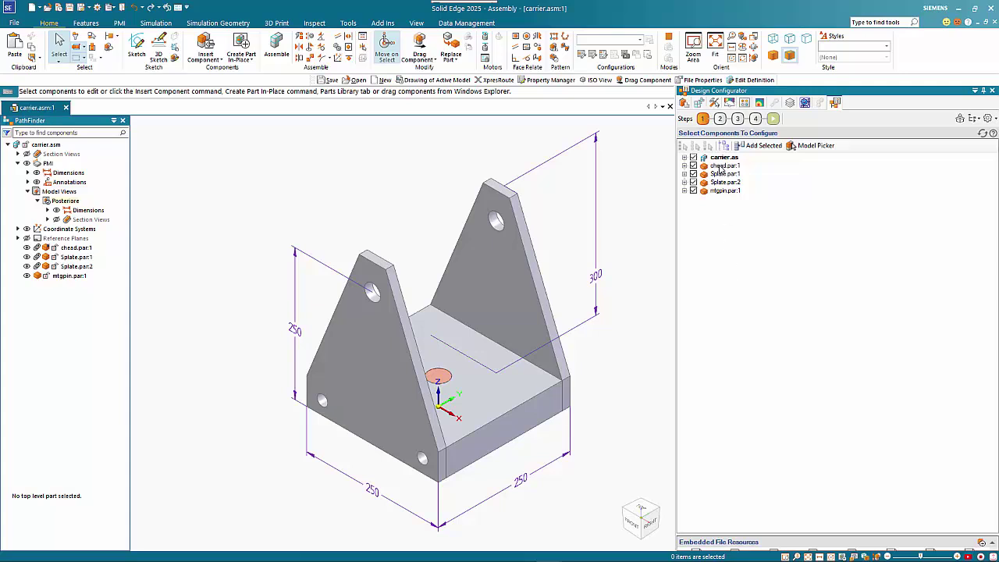
- Examine the dimensions and variables of chead.par:1 that can be added to the configurator, without adding any
left_click(722, 166)
right_click(721, 167)
mouse_move(758, 178)
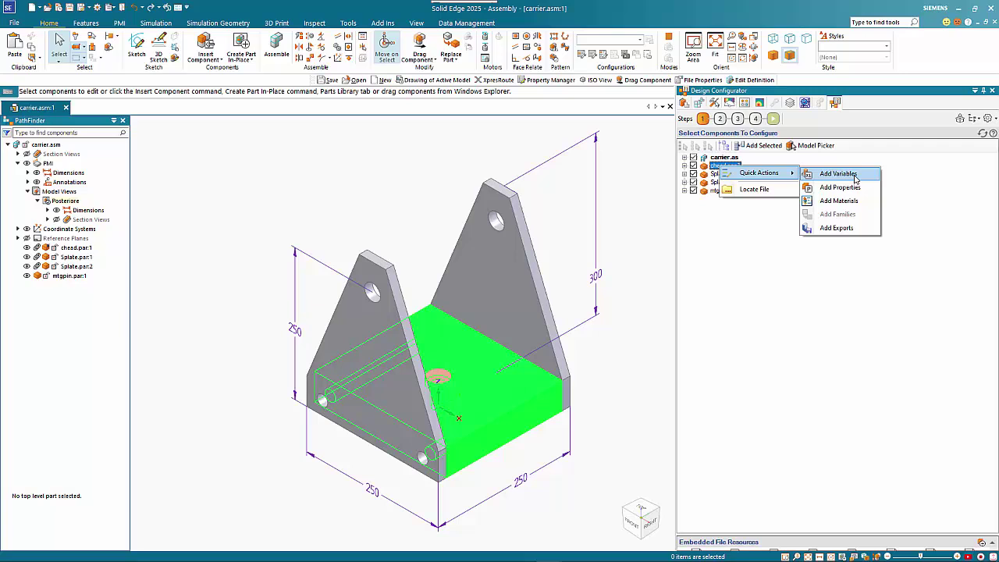
left_click(856, 179)
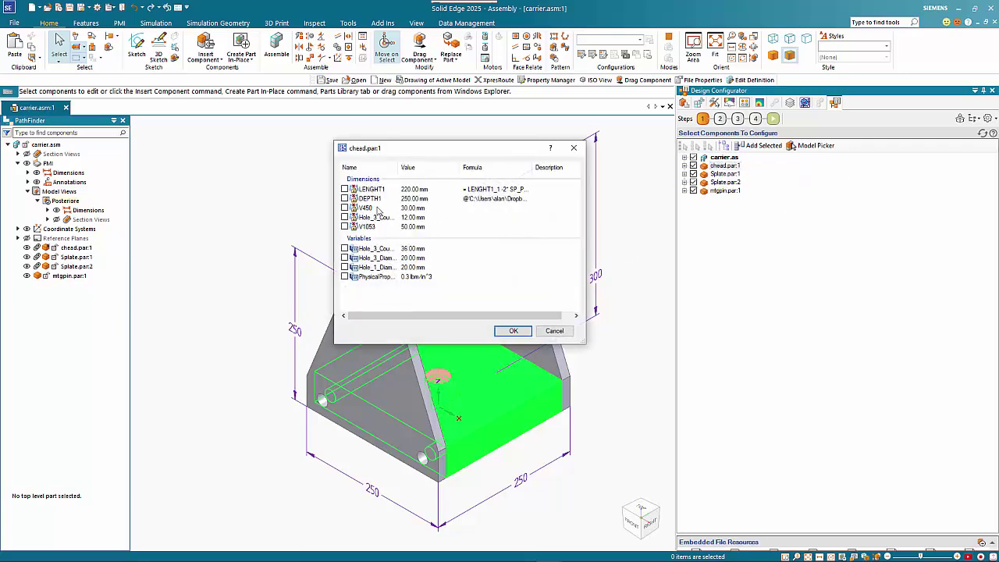
left_click_drag(394, 154, 510, 140)
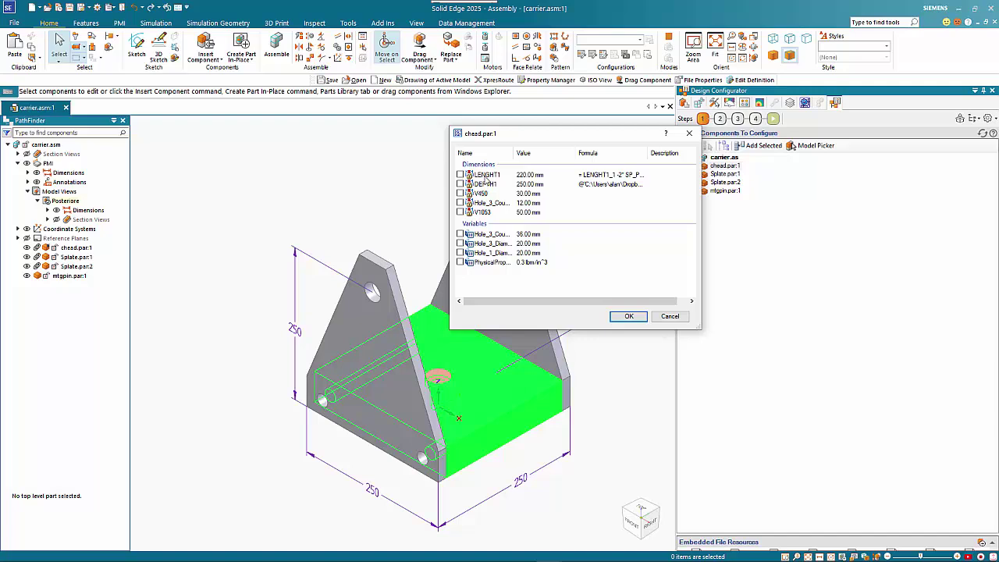
left_click(670, 319)
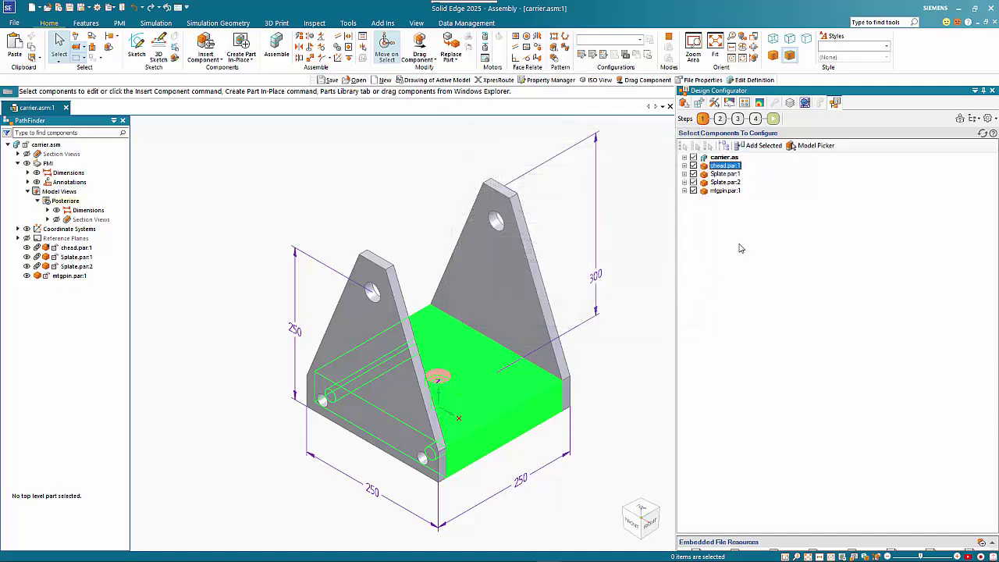
- Review the field rules and images of the master input fields DEPTH, HEIGHT and HOLE_HEIGHT
left_click(719, 120)
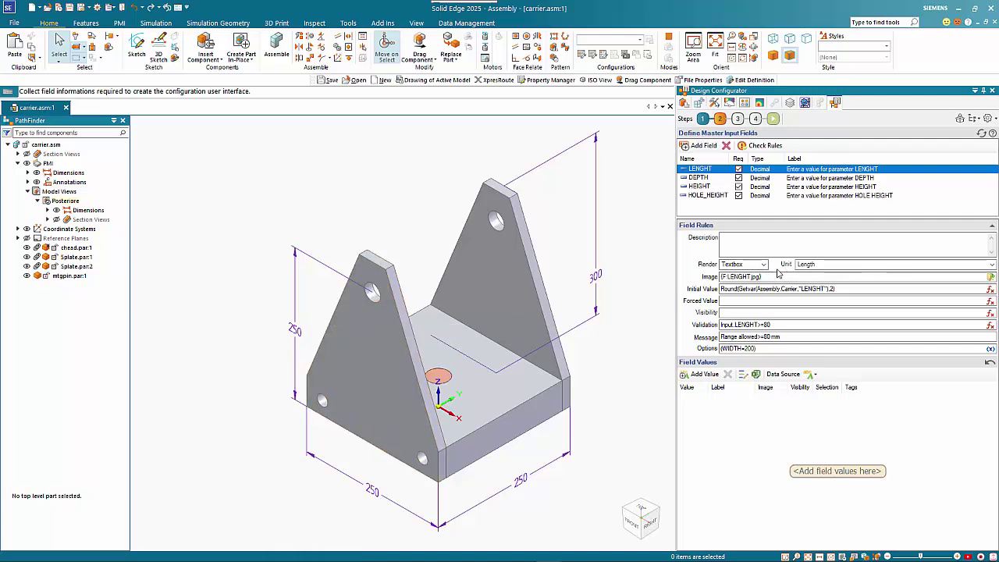
left_click(715, 178)
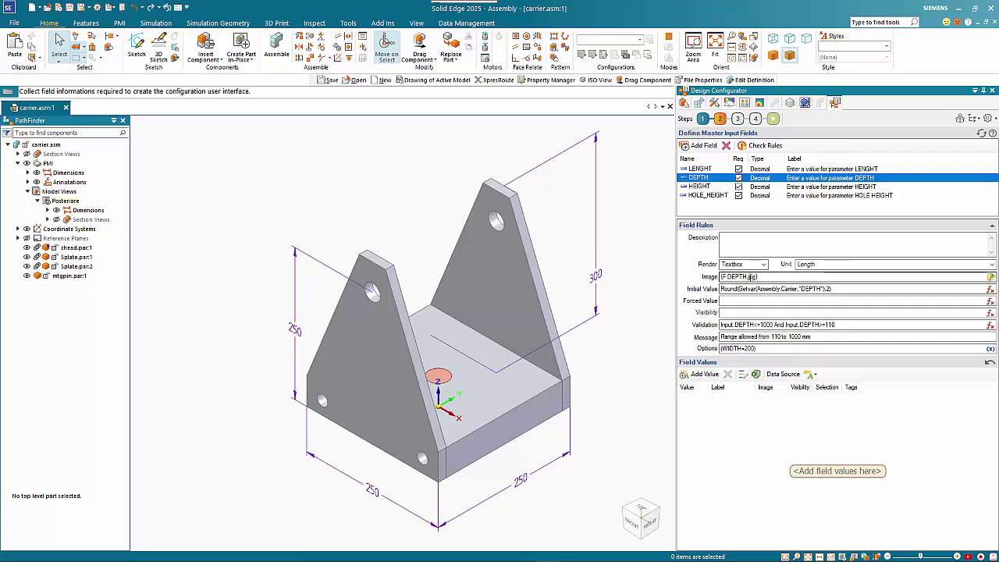
mouse_move(761, 281)
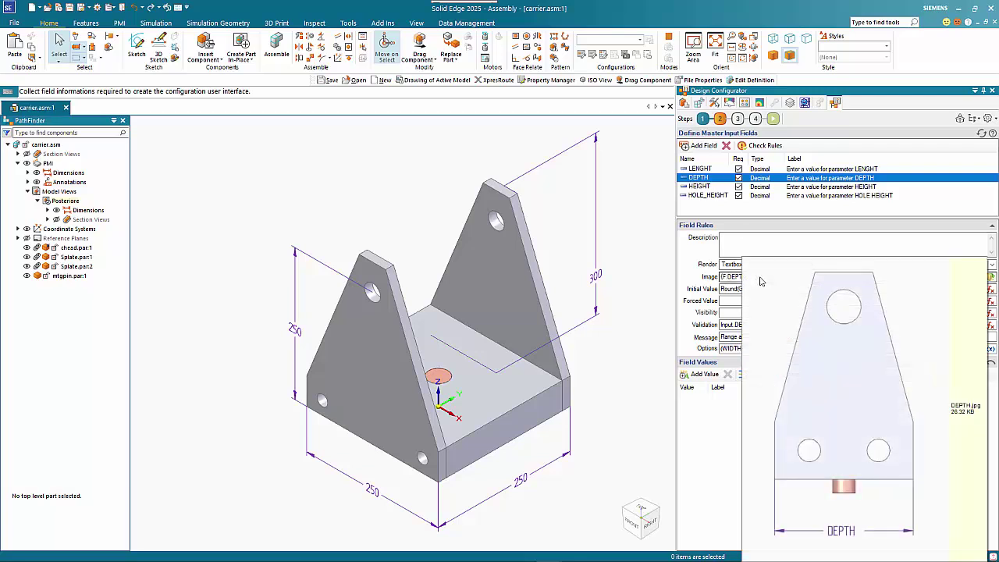
left_click(693, 187)
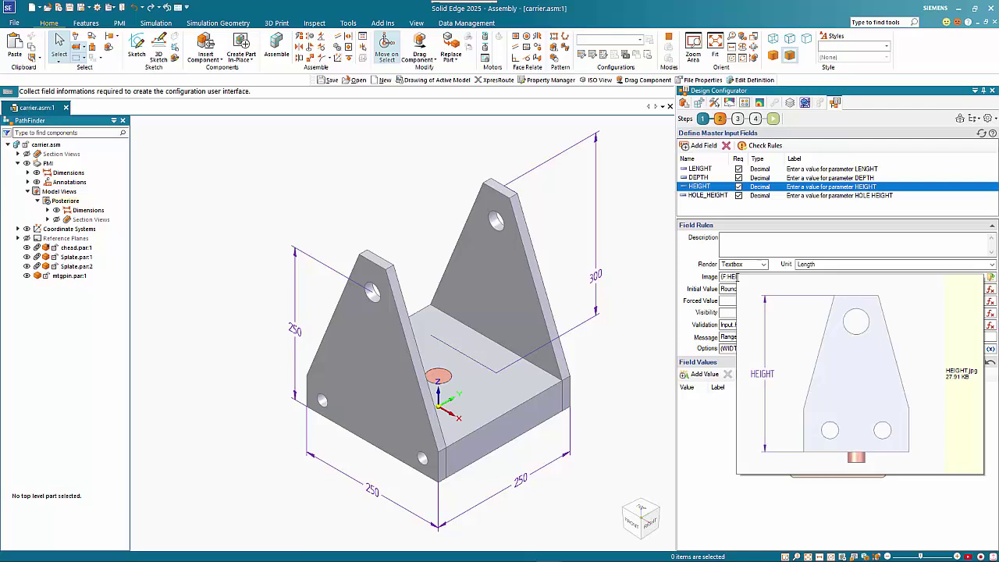
left_click(698, 195)
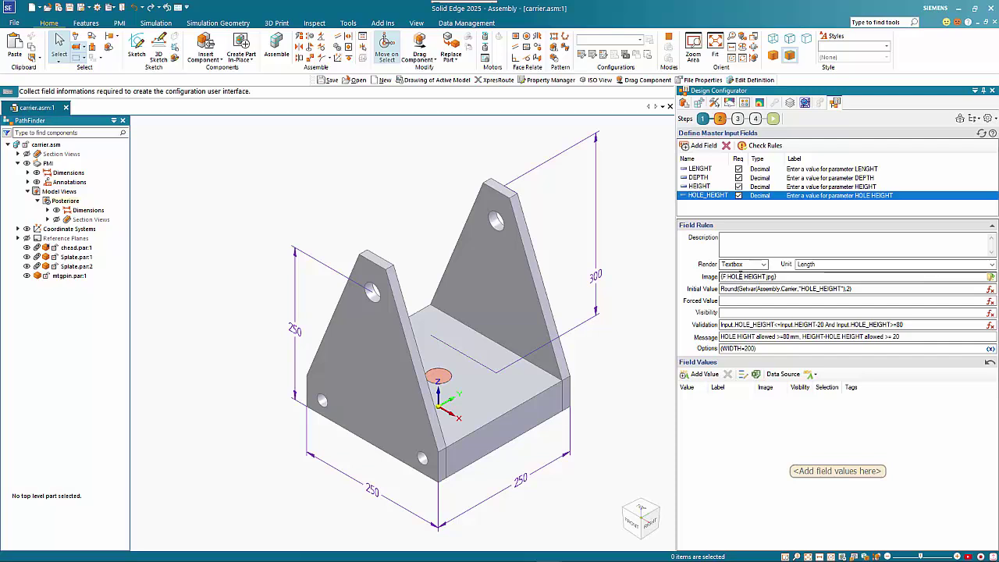
mouse_move(741, 280)
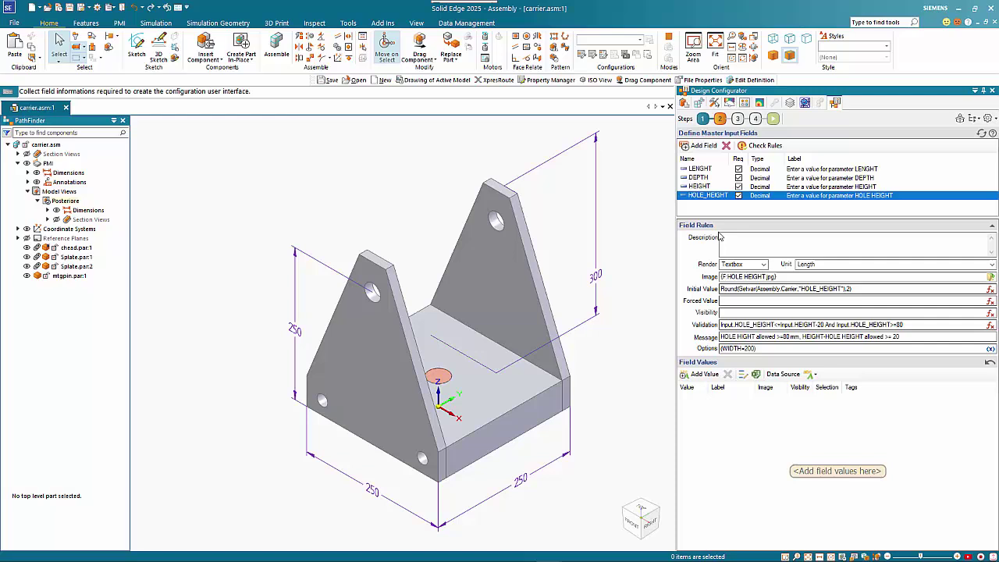
- Show the global rules and examine the CarrierName rule's expression in the Expression Editor
left_click(737, 119)
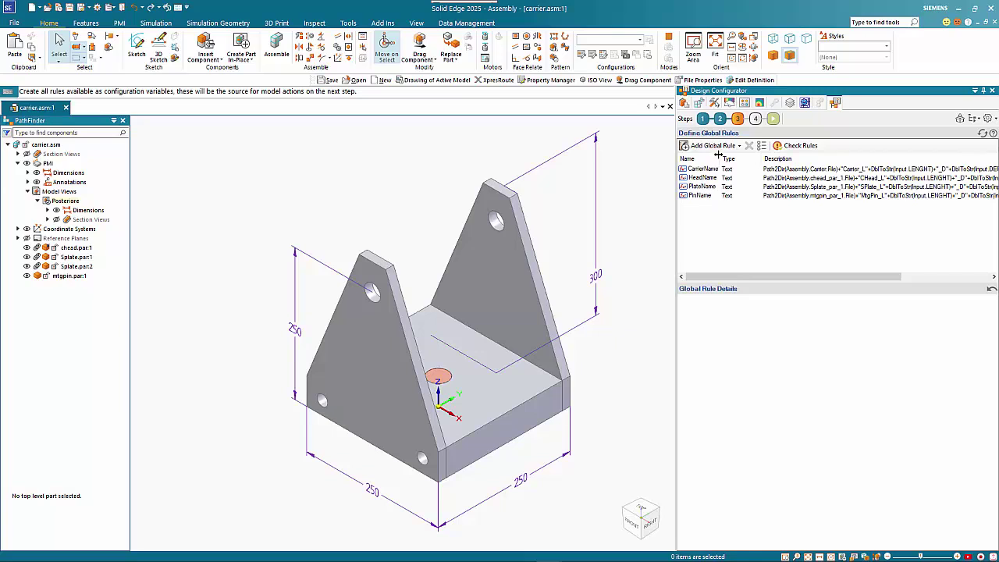
left_click_drag(718, 158, 729, 158)
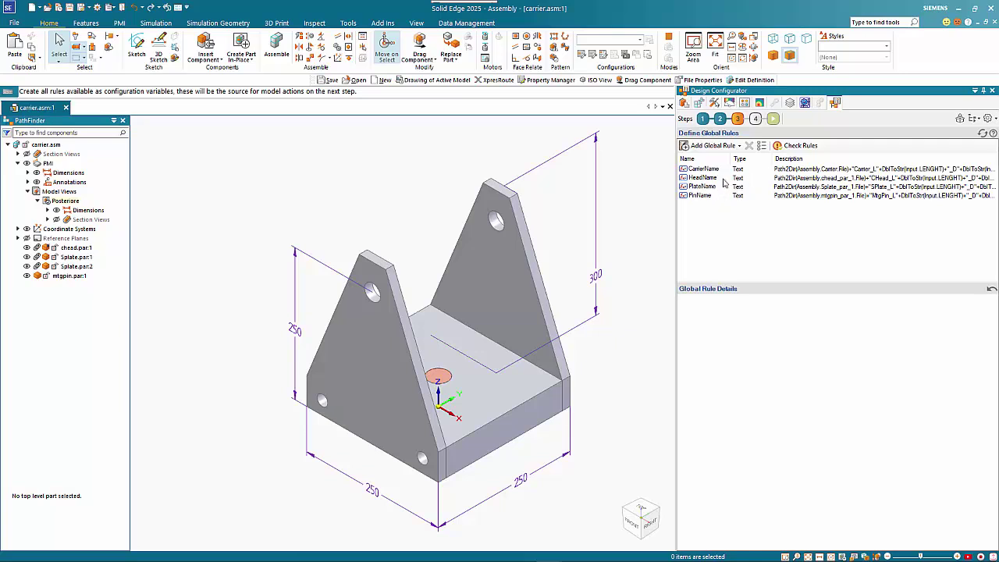
left_click(710, 170)
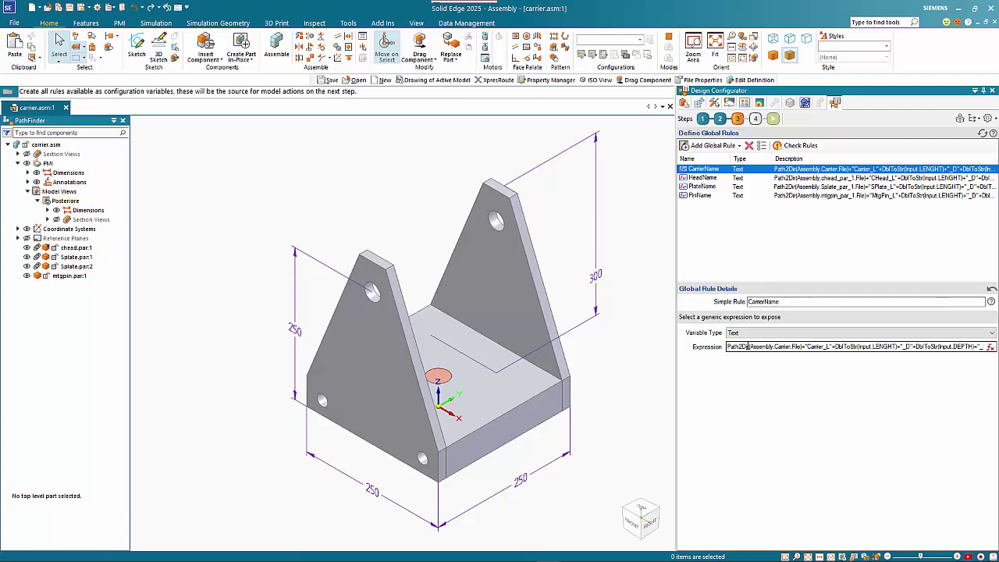
left_click(989, 347)
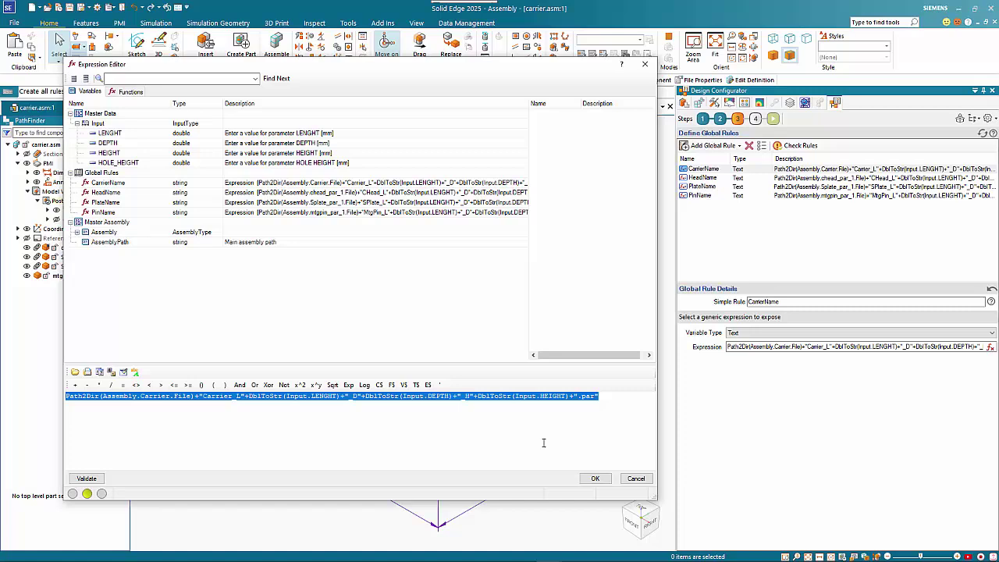
left_click(404, 468)
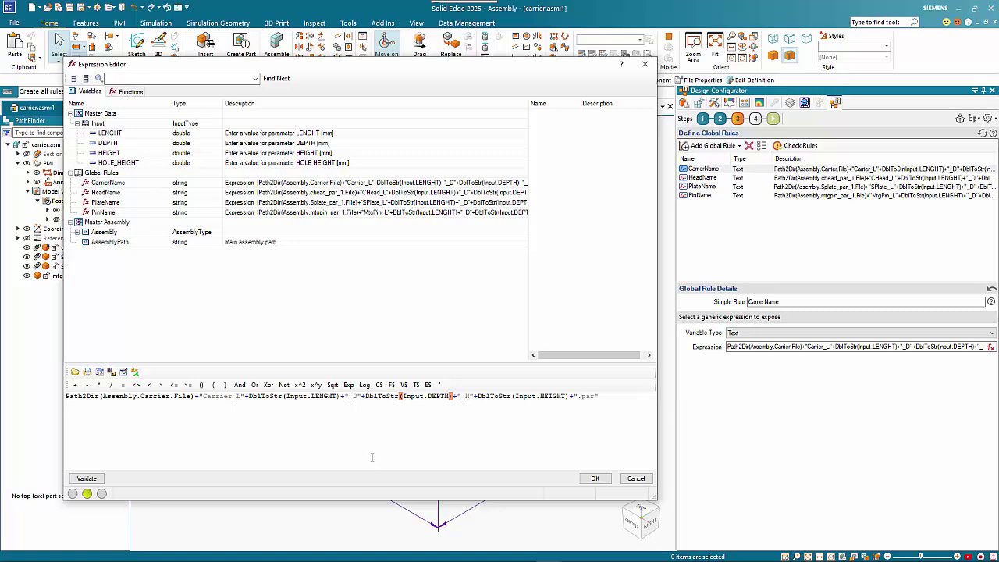
key("ctrl+Left")
key("ctrl+Left")
key("ctrl+Left")
key("ctrl+Left")
key("ctrl+Left")
key("ctrl+Left")
key("ctrl+Left")
- Look up the Path2Dir function among the path functions and highlight it in the CarrierName expression
left_click(127, 92)
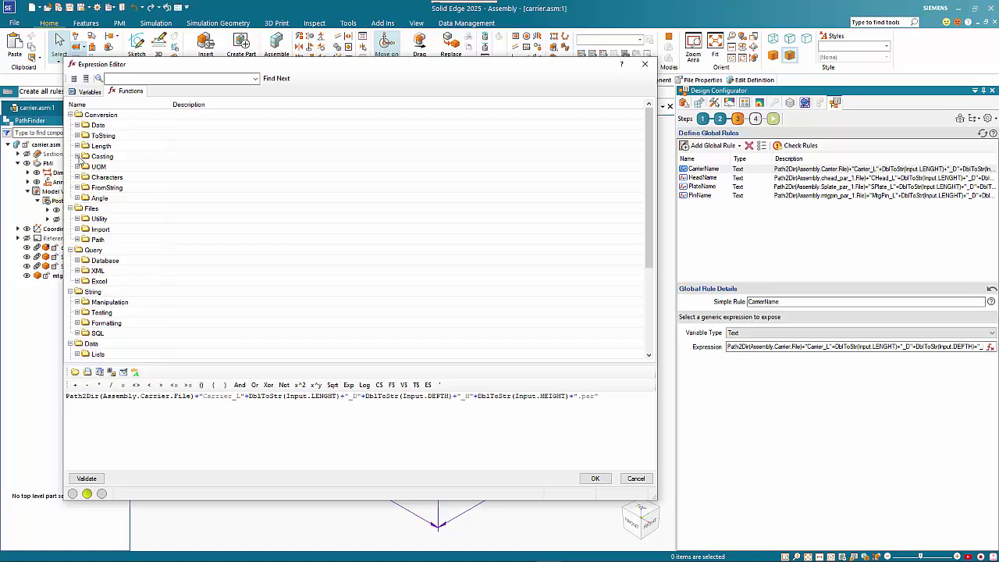
left_click(77, 240)
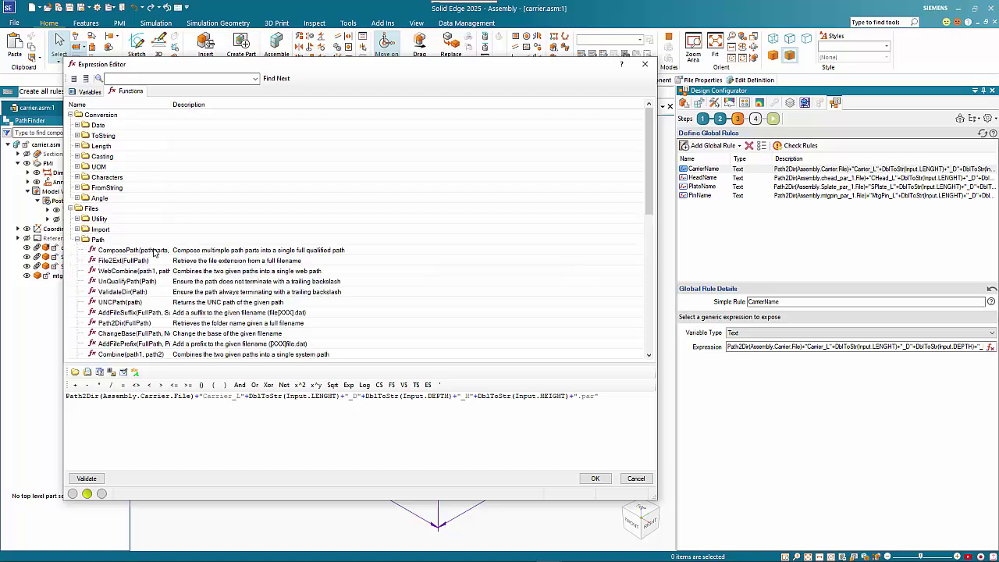
scroll(154, 254, "down", 2)
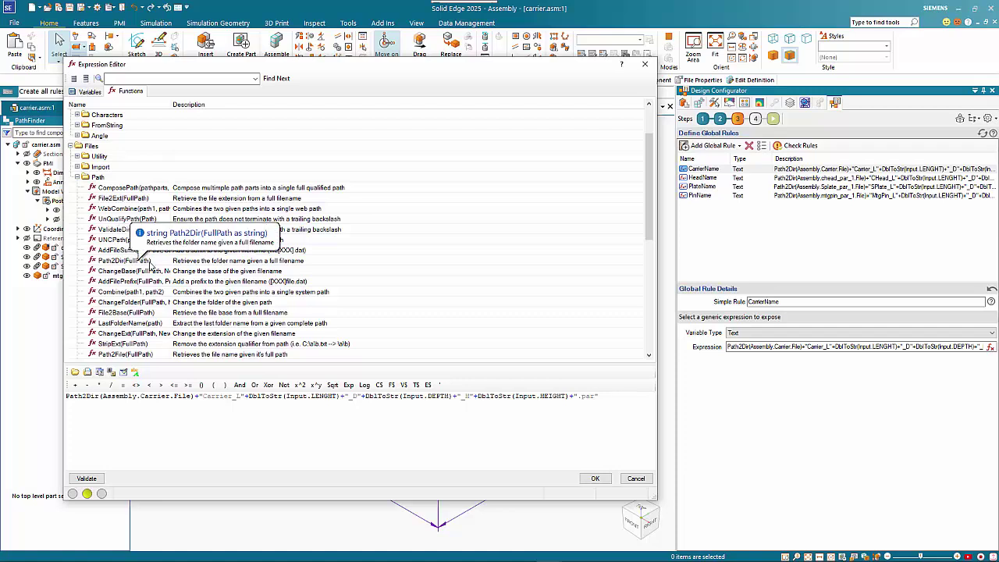
double_click(79, 396)
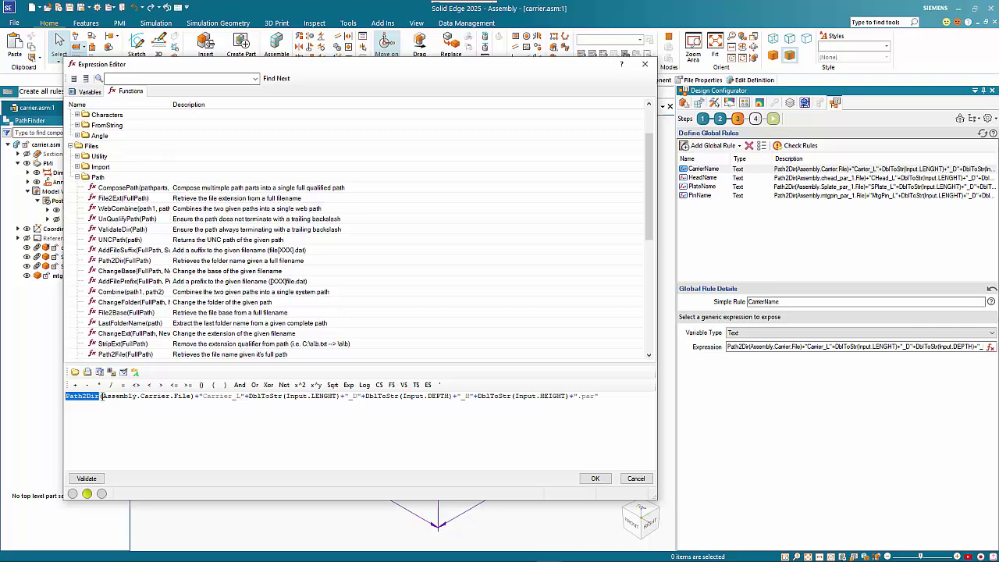
- Find the Carrier file variable under the master assembly and compare it with Assembly.Carrier.File in the expression
left_click(89, 92)
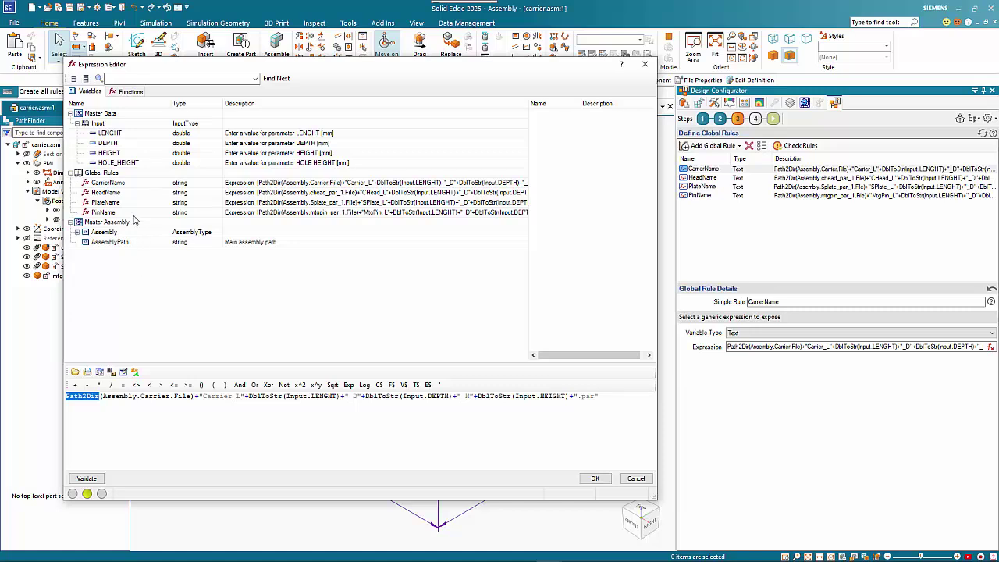
left_click_drag(101, 397, 182, 396)
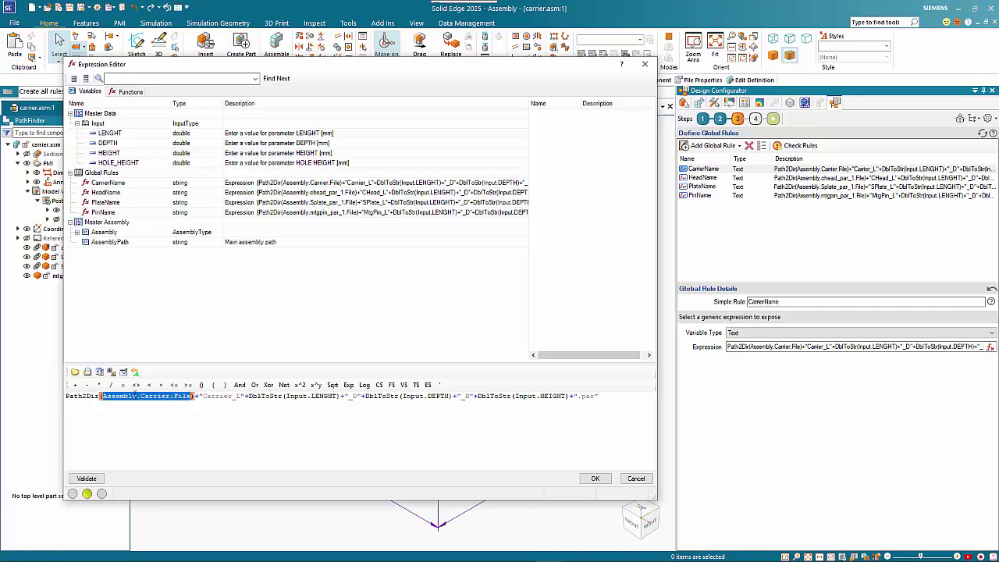
left_click(76, 231)
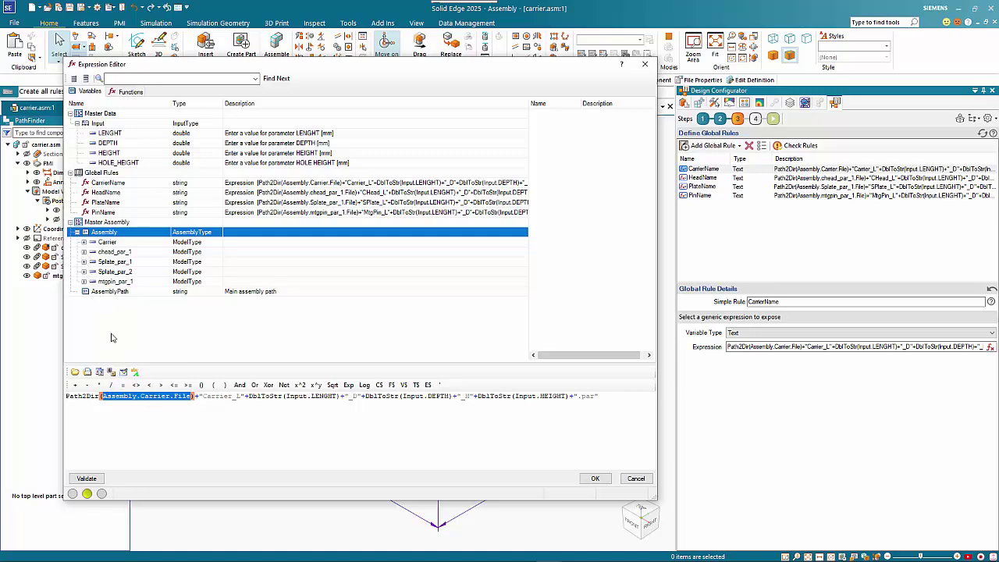
left_click(84, 242)
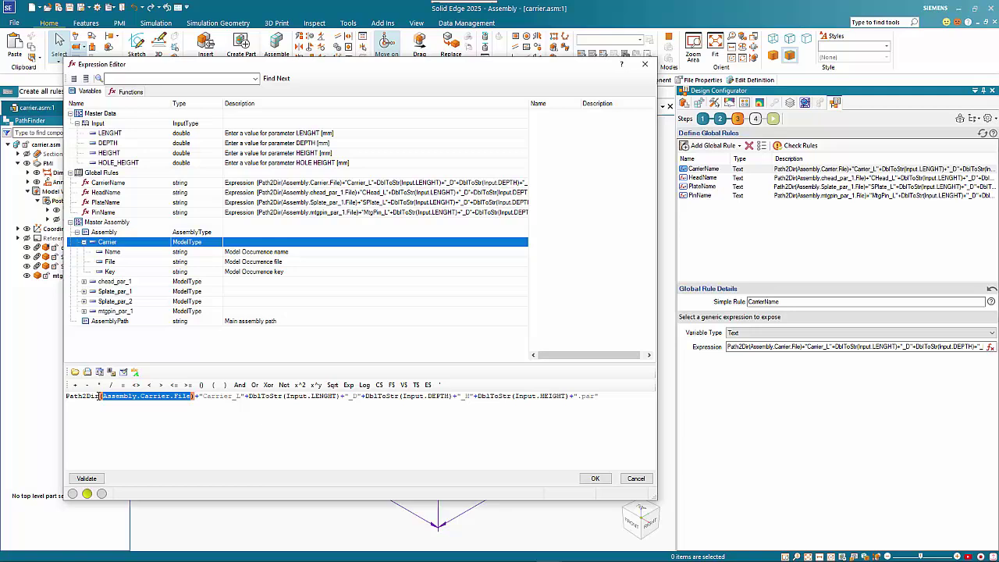
left_click(197, 397)
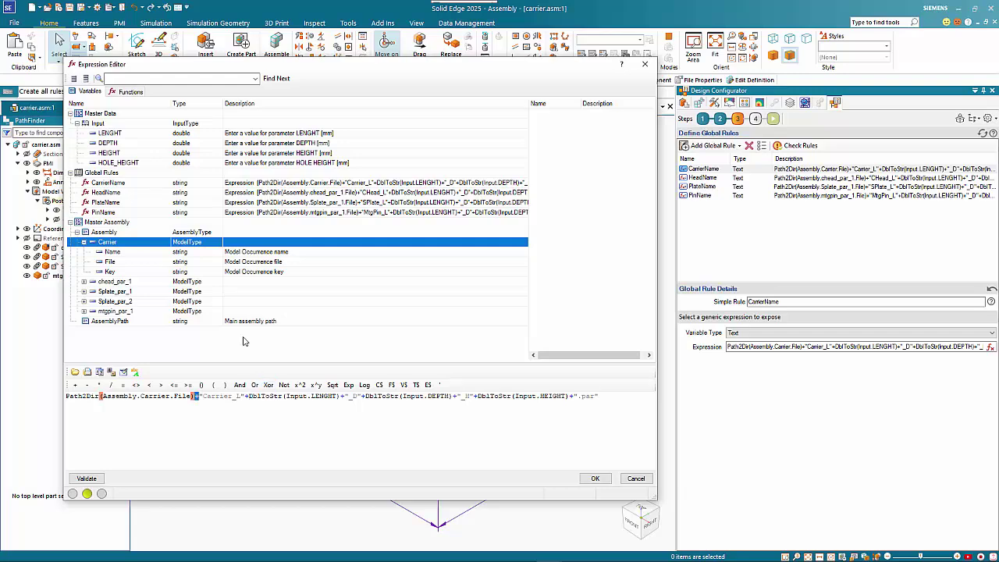
- Look up the DblToStr conversion function and highlight its use with Input.LENGHT in the expression
left_click(128, 91)
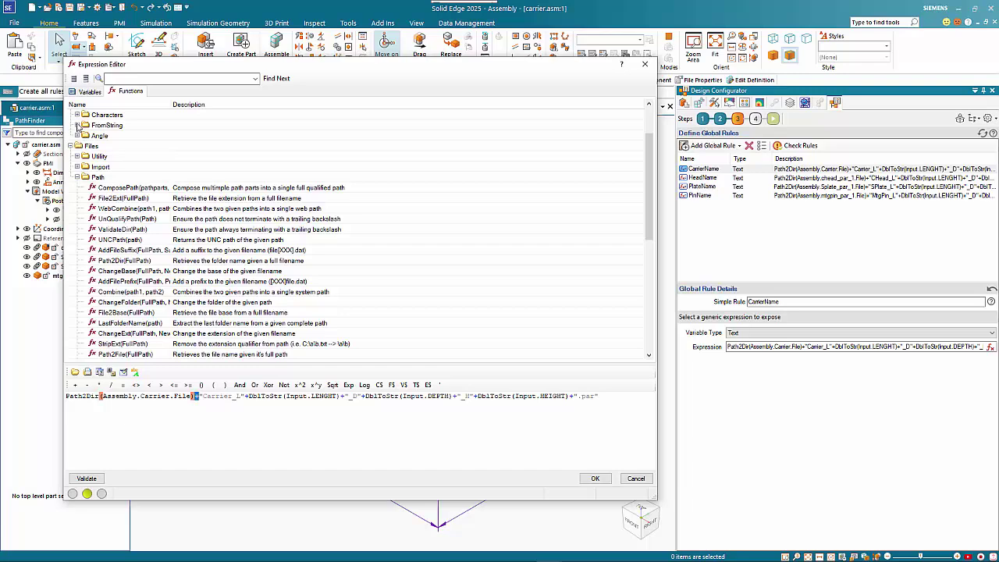
left_click(78, 125)
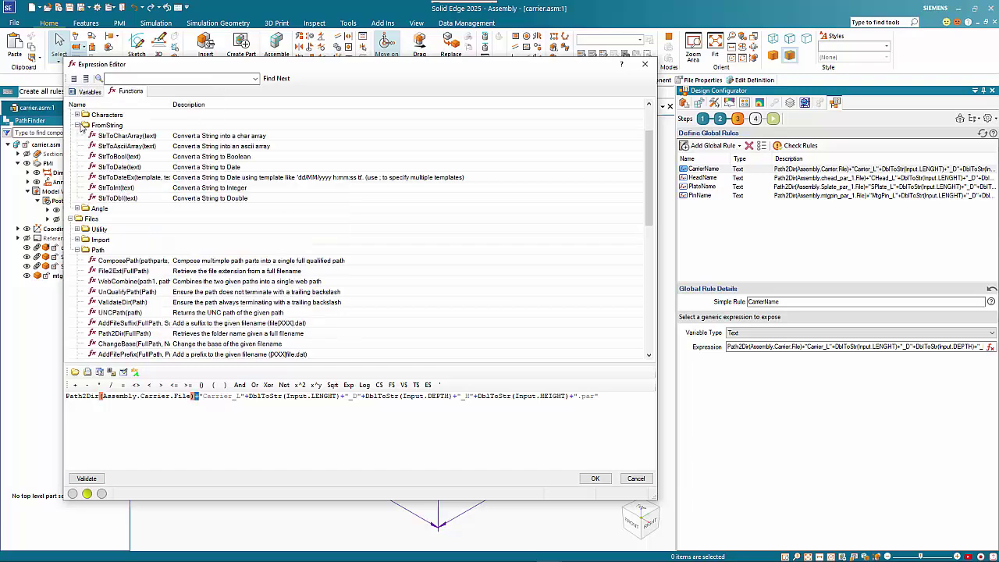
scroll(138, 165, "up", 2)
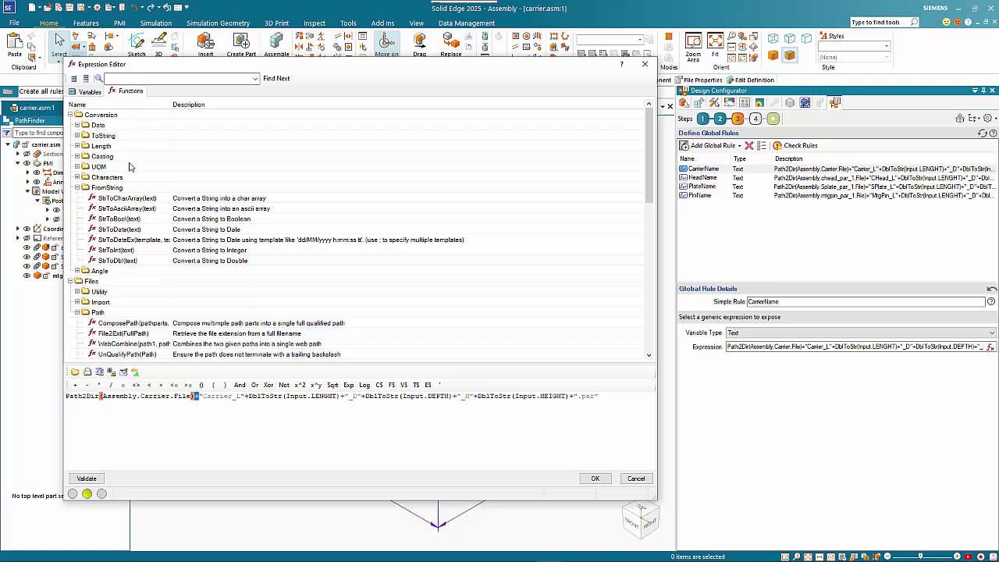
left_click(77, 136)
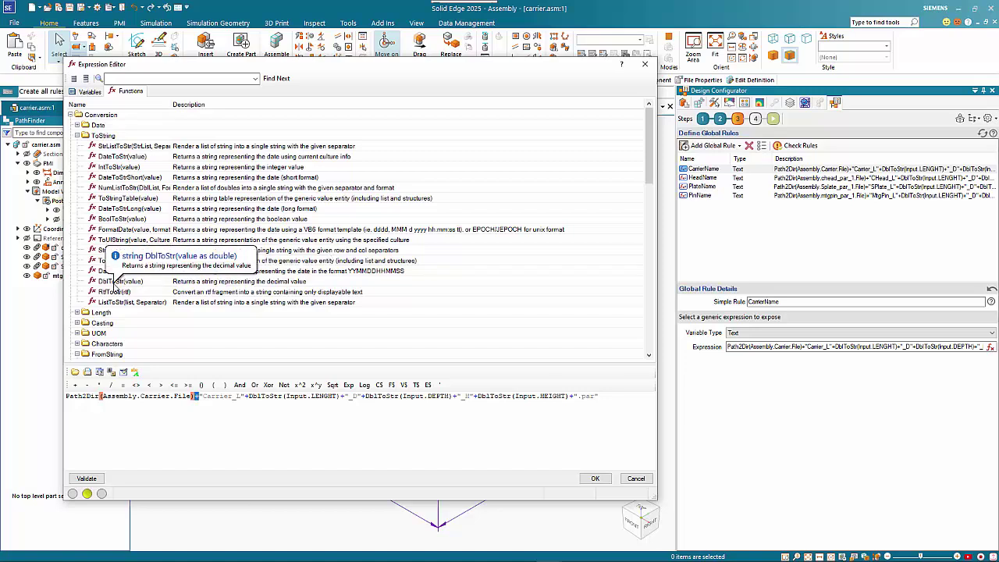
double_click(262, 397)
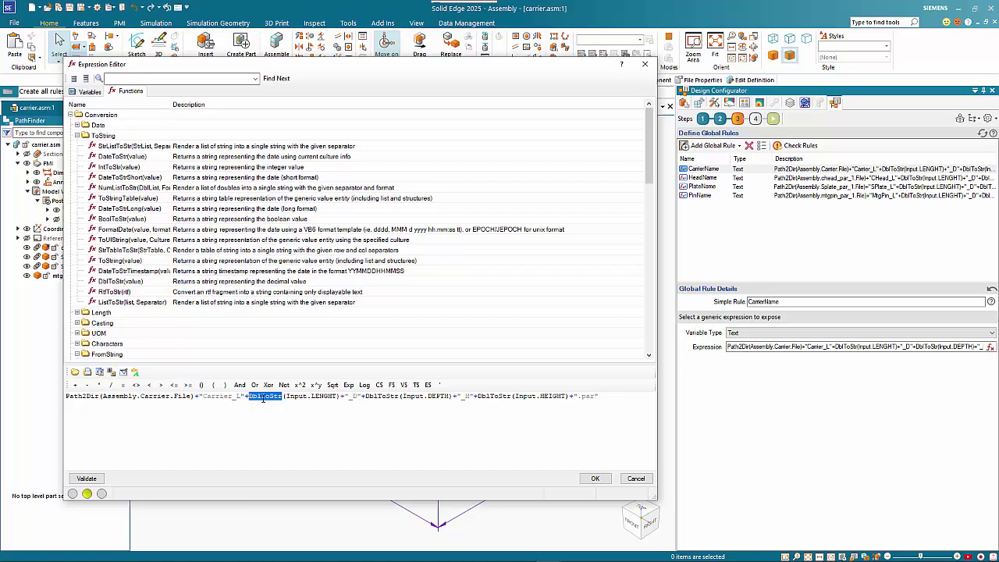
double_click(336, 396)
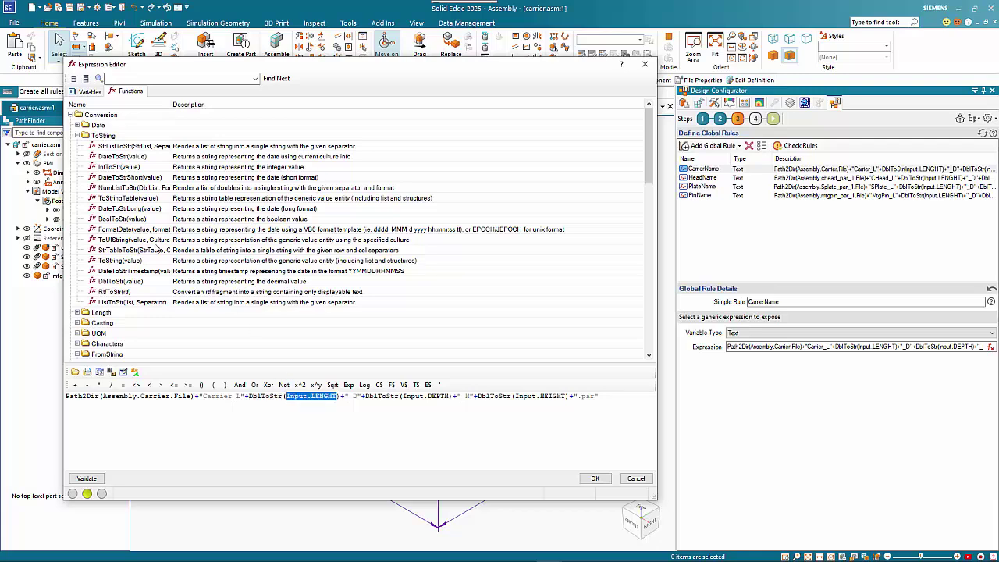
- Copy the complete CarrierName expression, including the ".par" ending, and accept the Expression Editor
left_click(88, 92)
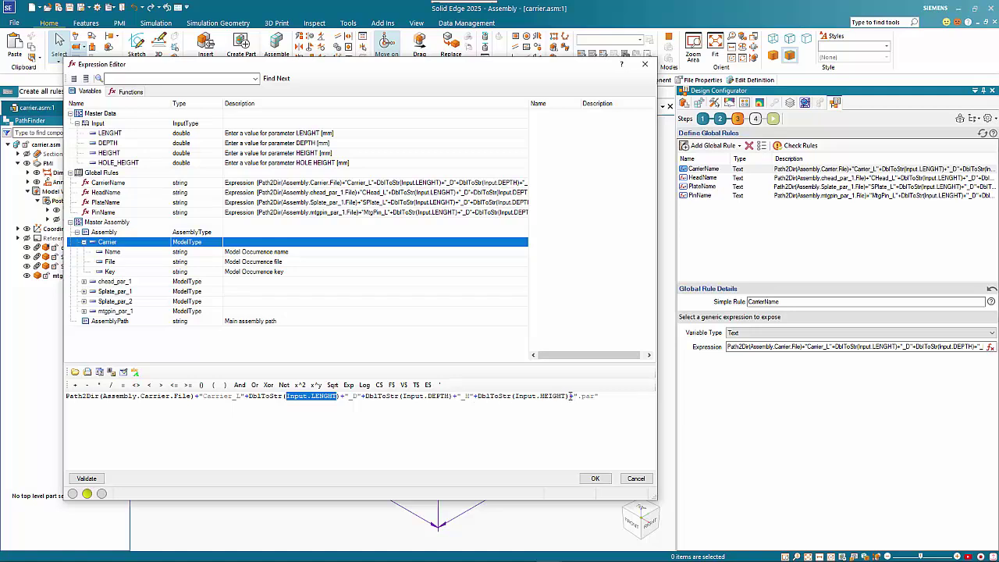
left_click_drag(566, 396, 603, 397)
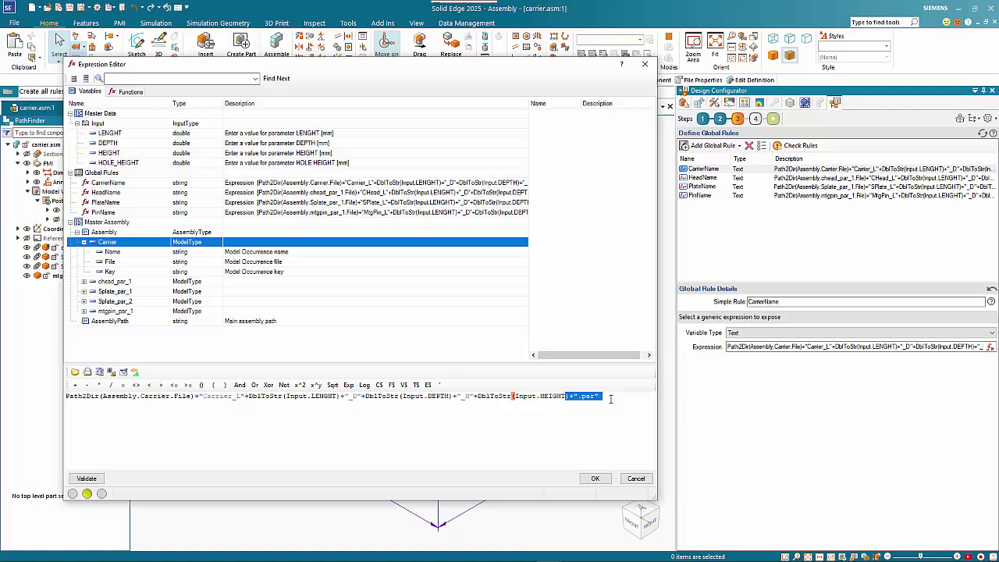
left_click_drag(611, 397, 78, 397)
key("ctrl+c")
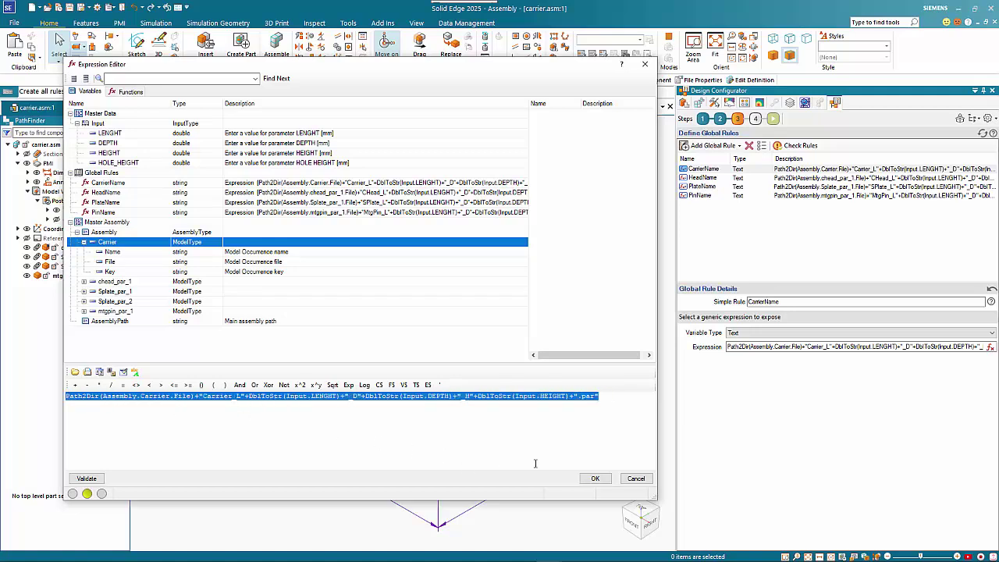
left_click(595, 478)
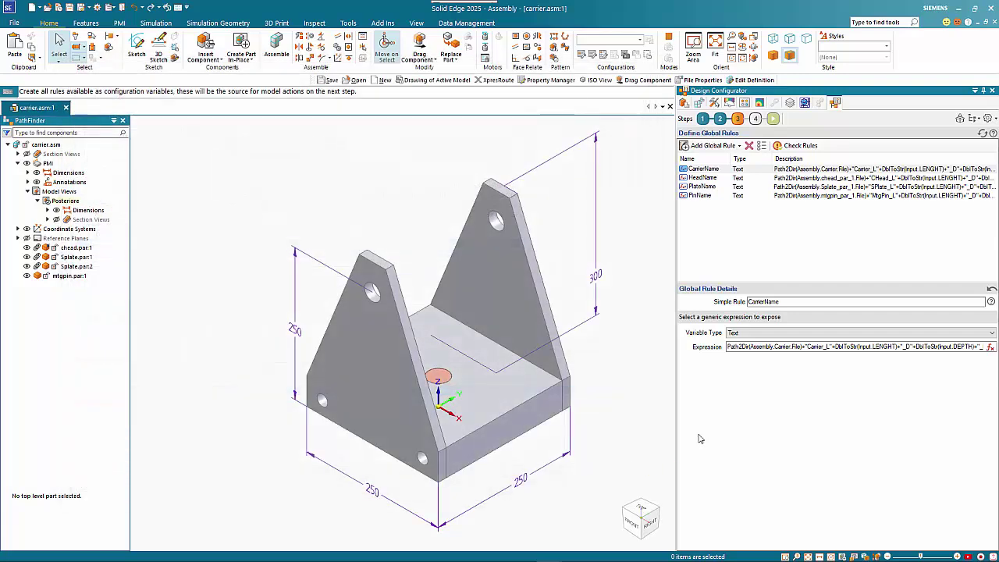
- Add a simple expression global rule named Assy_name with the variable type Text
left_click(723, 148)
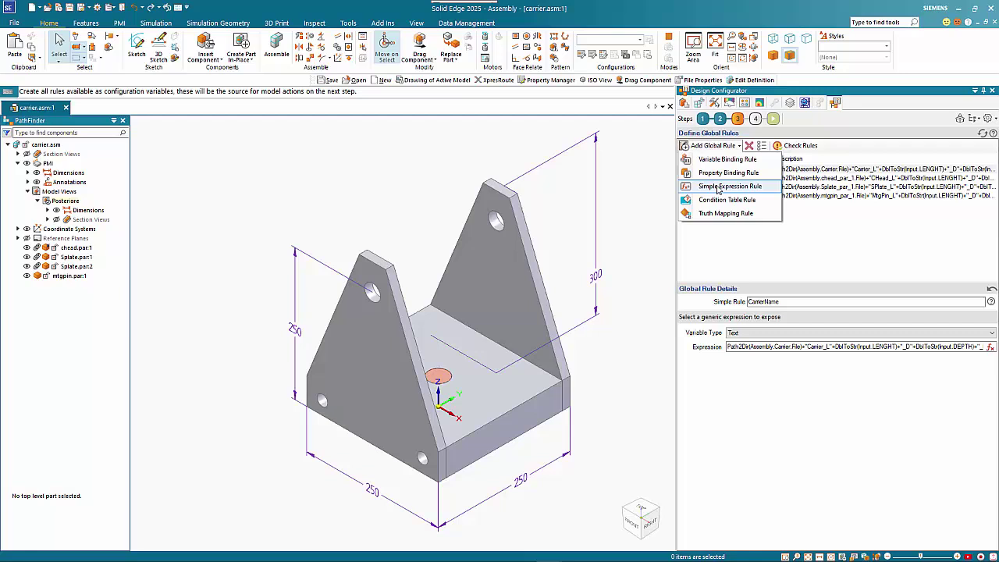
left_click(717, 187)
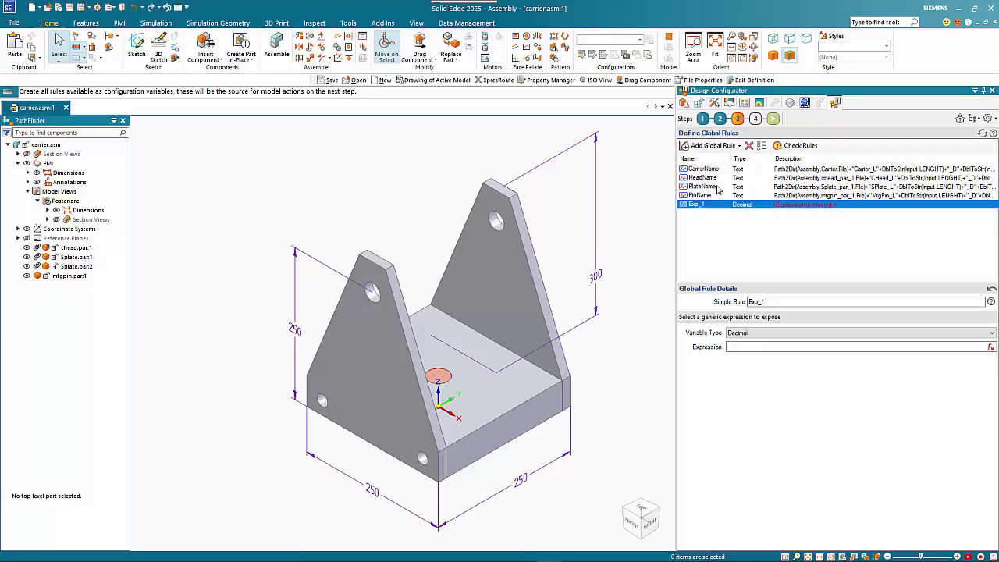
double_click(763, 300)
type("A")
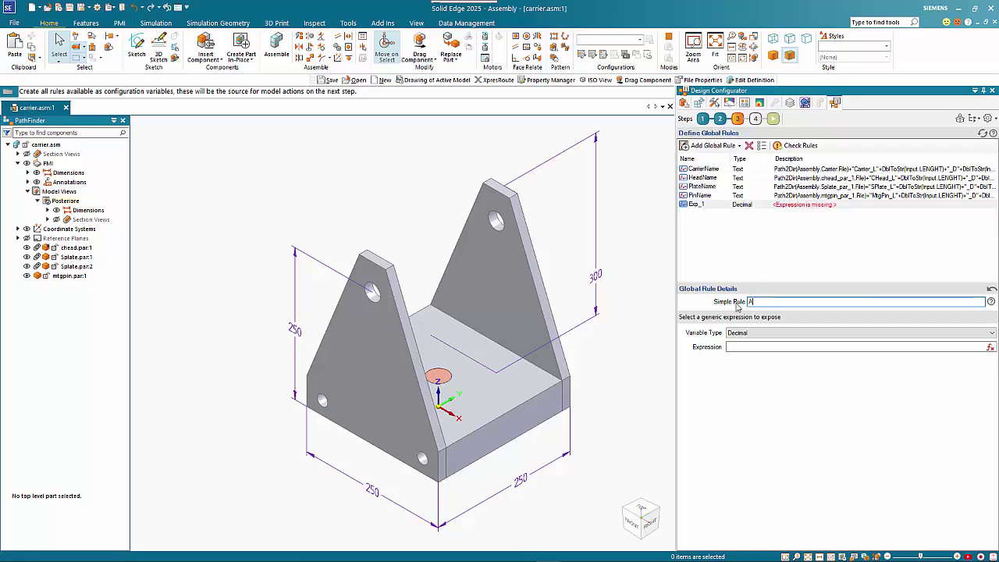
type("ssy_name")
left_click(753, 334)
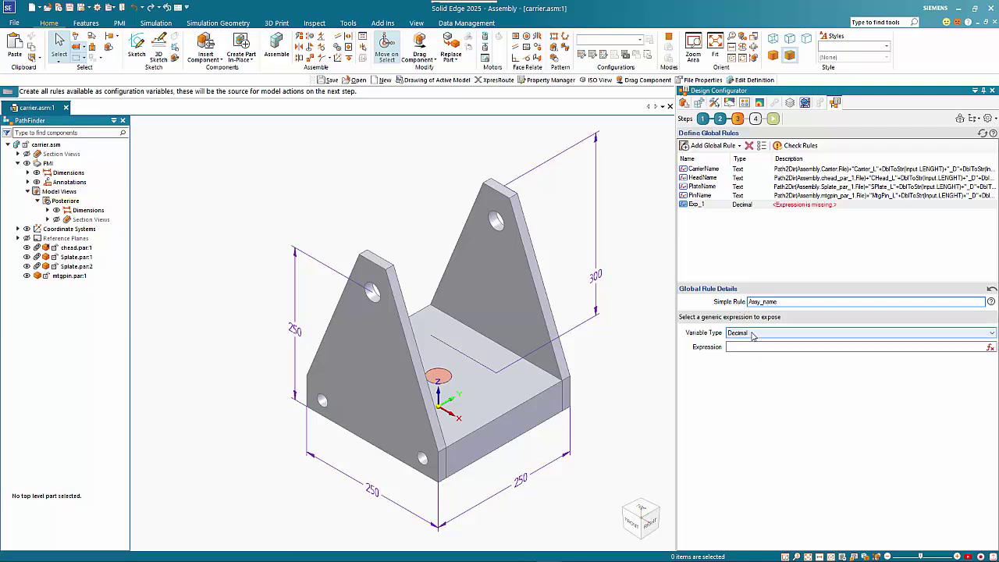
left_click(755, 343)
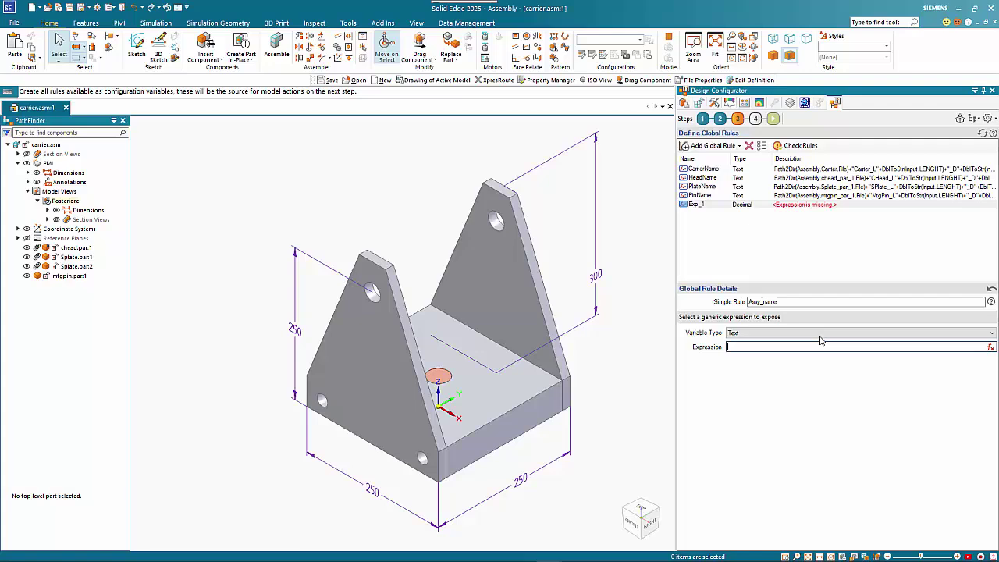
- Paste the copied CarrierName expression into the Assy_name rule and replace Assembly.Carrier.File with the AssemblyPath variable
left_click(990, 348)
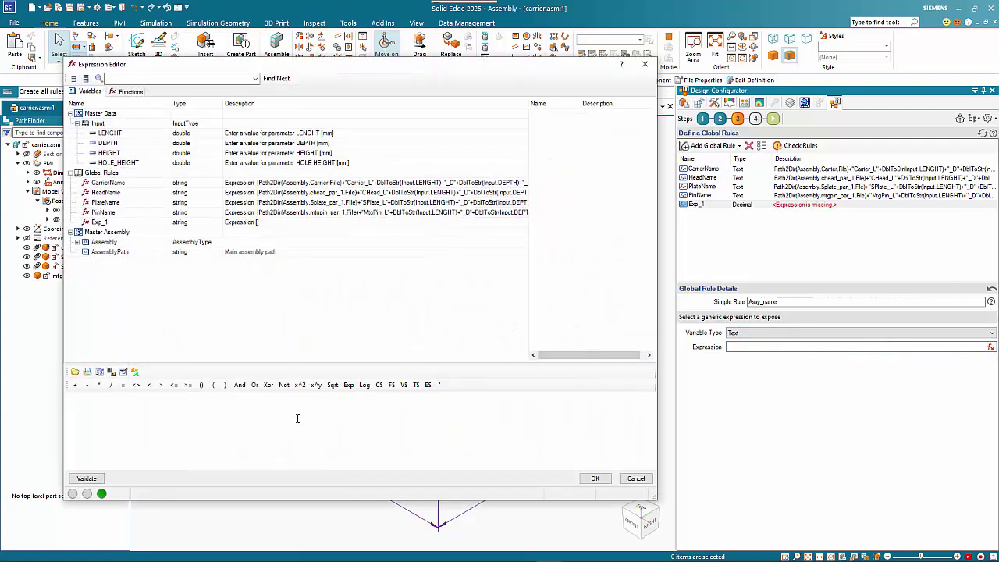
key("ctrl+v")
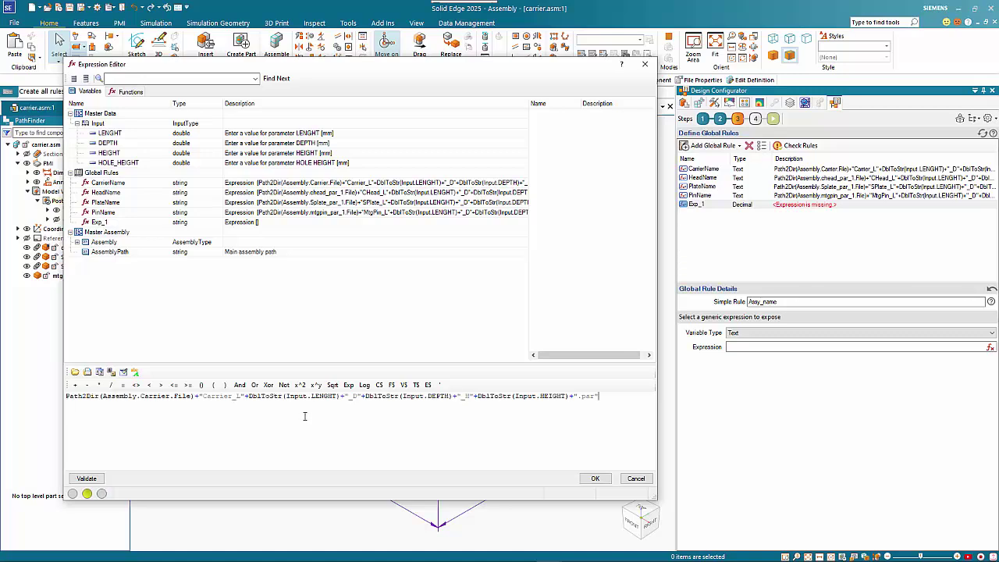
left_click_drag(192, 396, 103, 396)
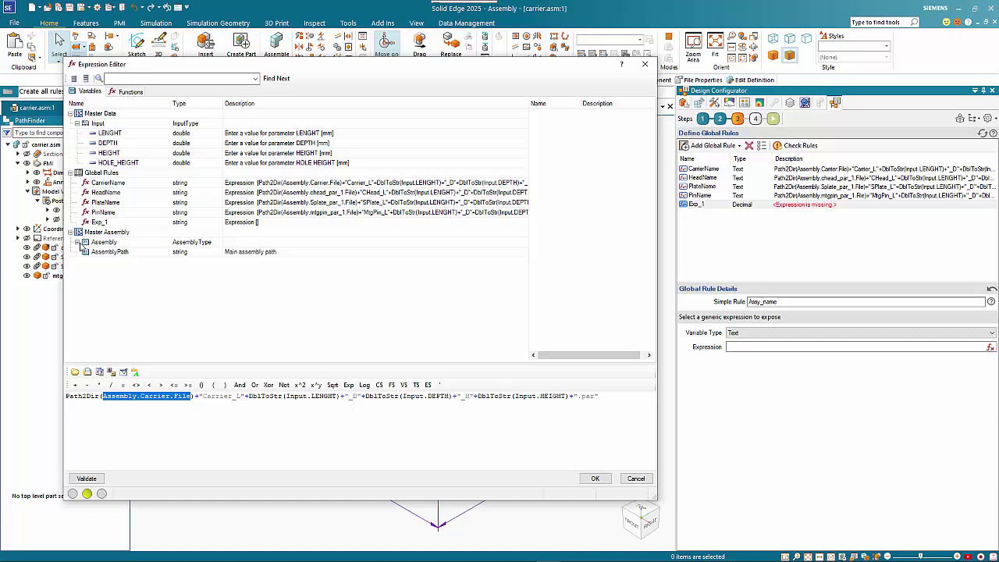
left_click(82, 243)
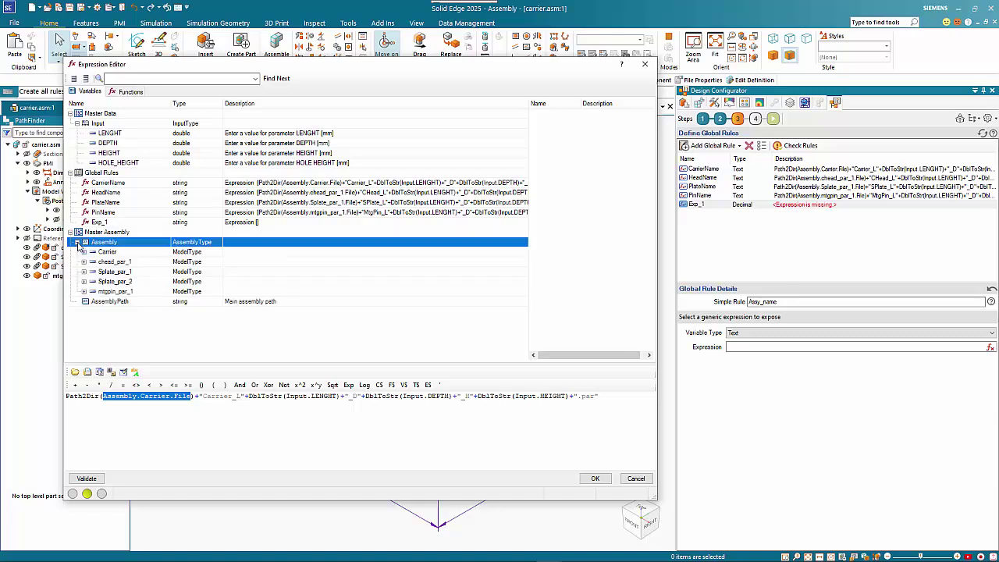
double_click(109, 303)
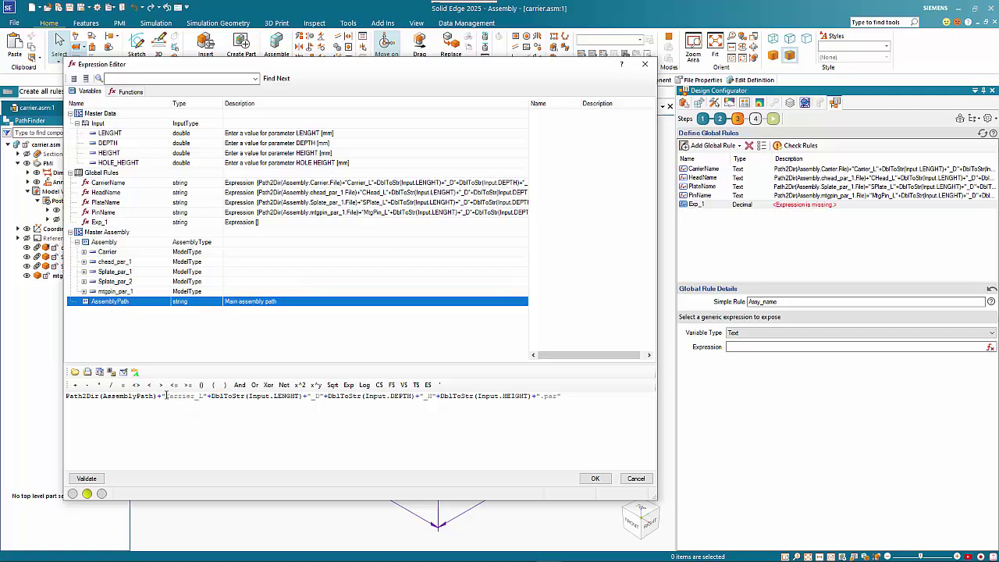
- Check the "Carrier" text in the Assy_name expression, validate the expression and accept it
left_click_drag(167, 396, 200, 396)
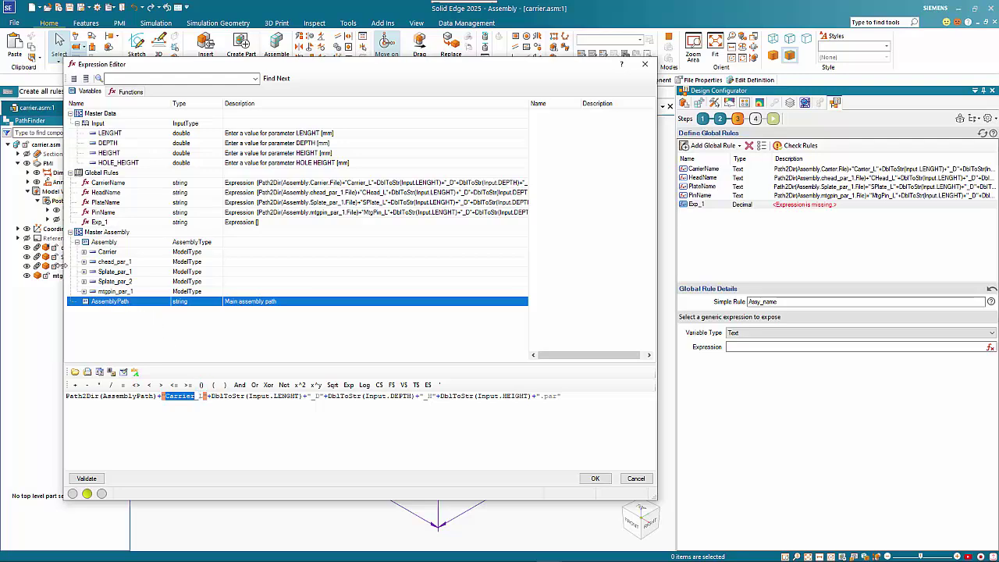
left_click_drag(64, 265, 127, 266)
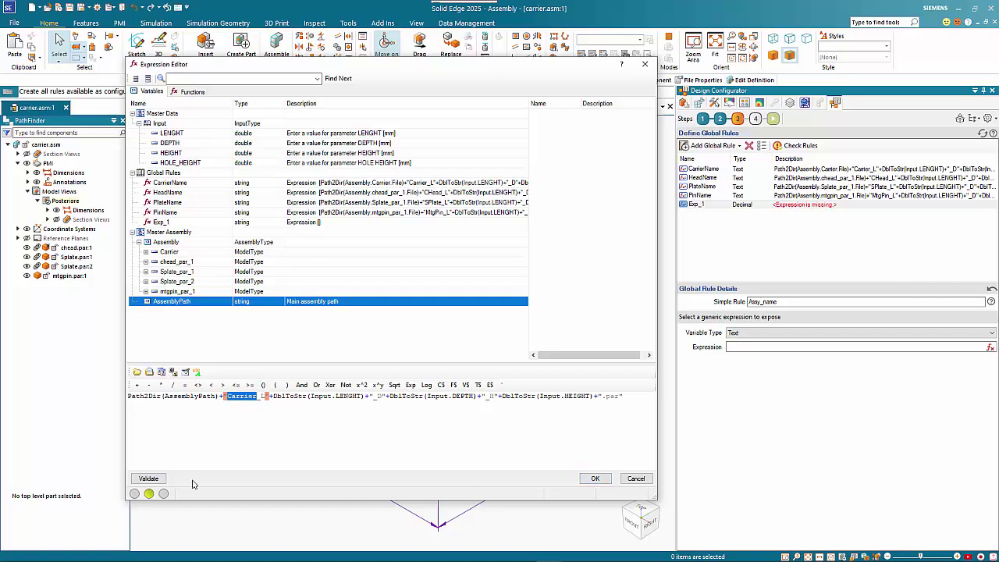
left_click(148, 478)
left_click(597, 478)
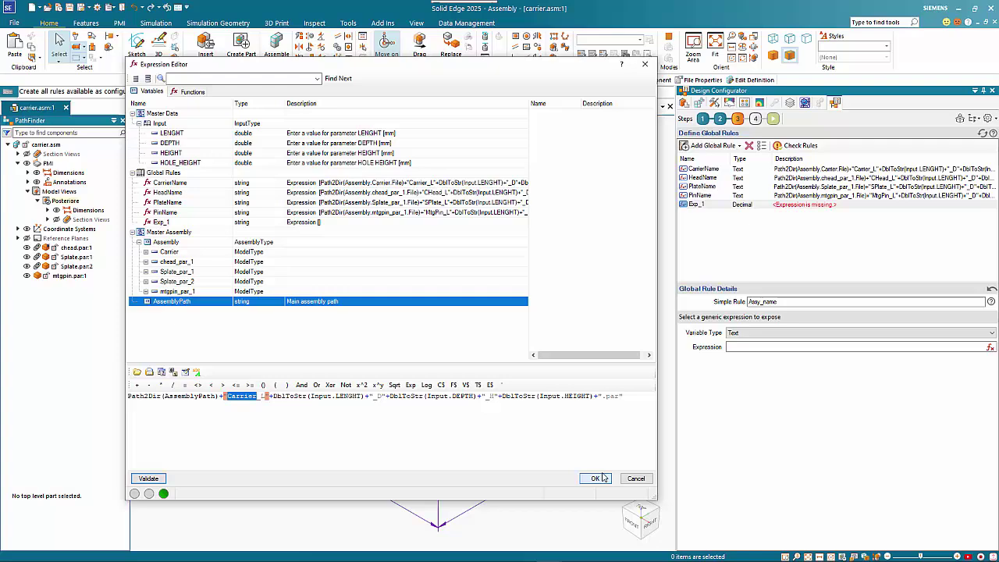
key("Return")
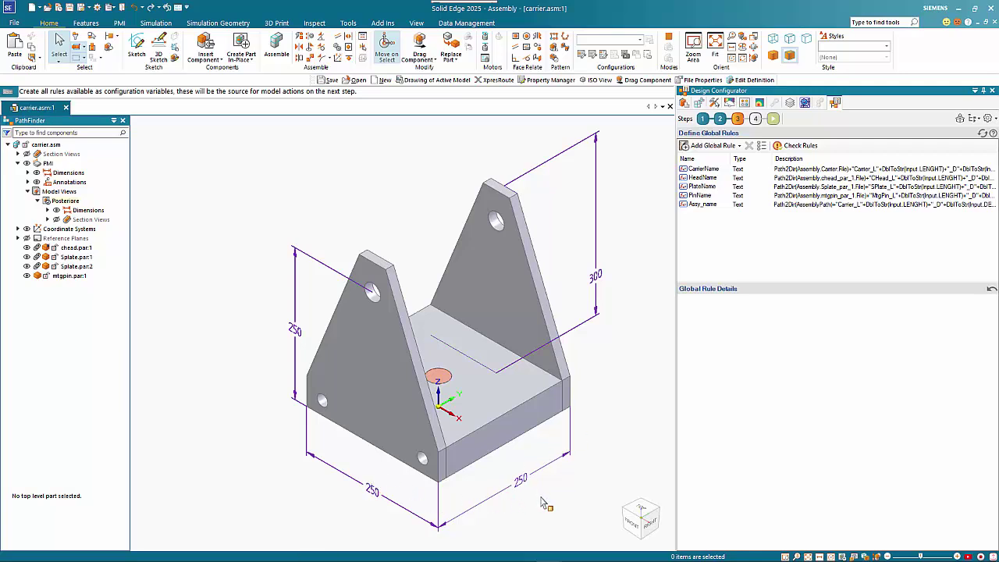
- Add a Rename Model action to the carrier.asm model actions and place it directly above the QUICKSHEET action
left_click(755, 118)
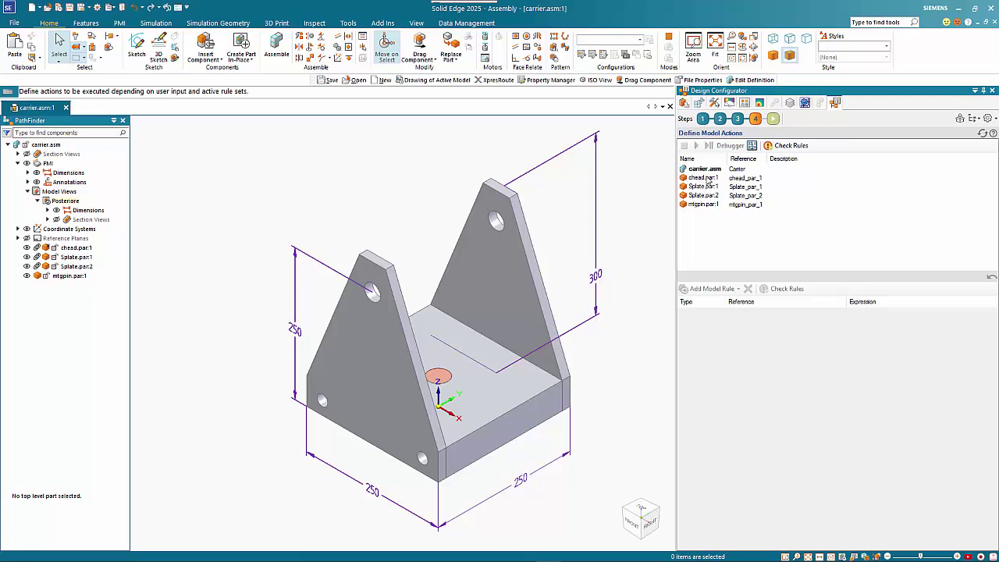
left_click(706, 170)
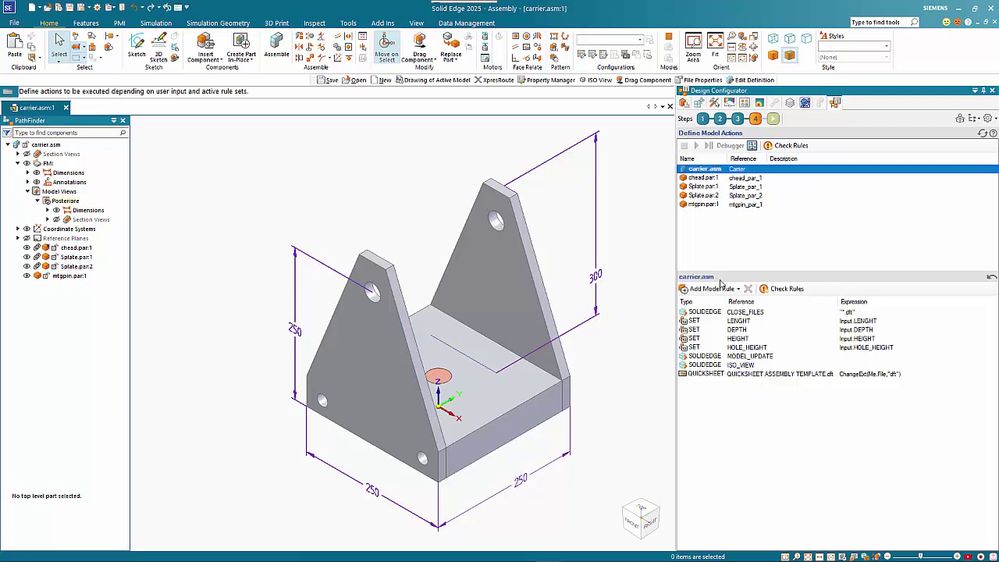
left_click_drag(726, 301, 748, 301)
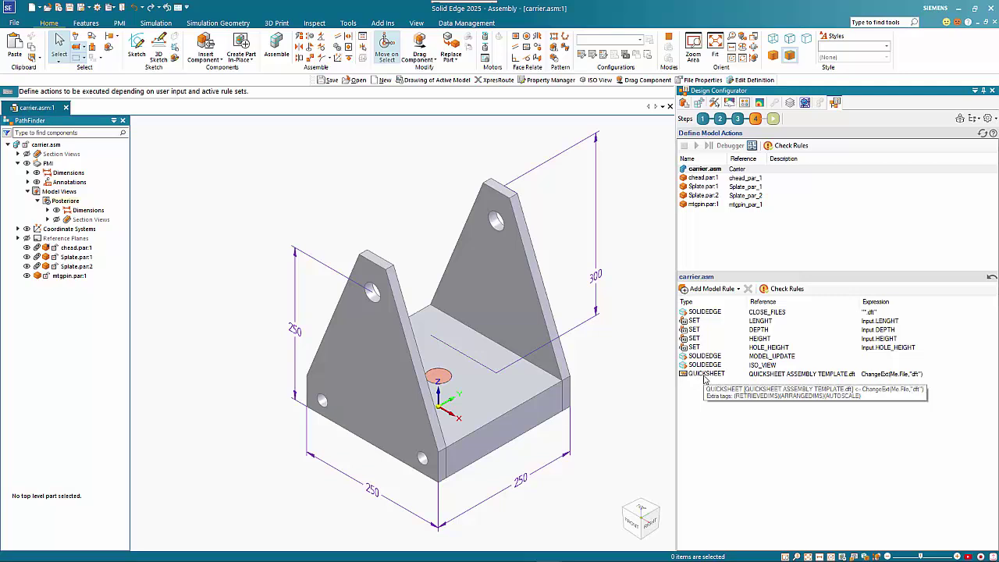
left_click(711, 290)
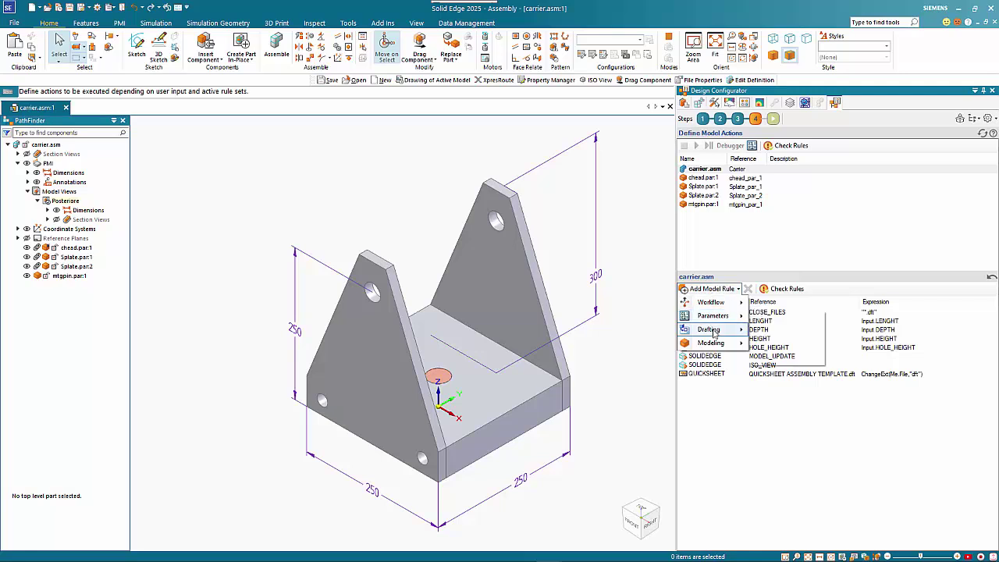
mouse_move(715, 346)
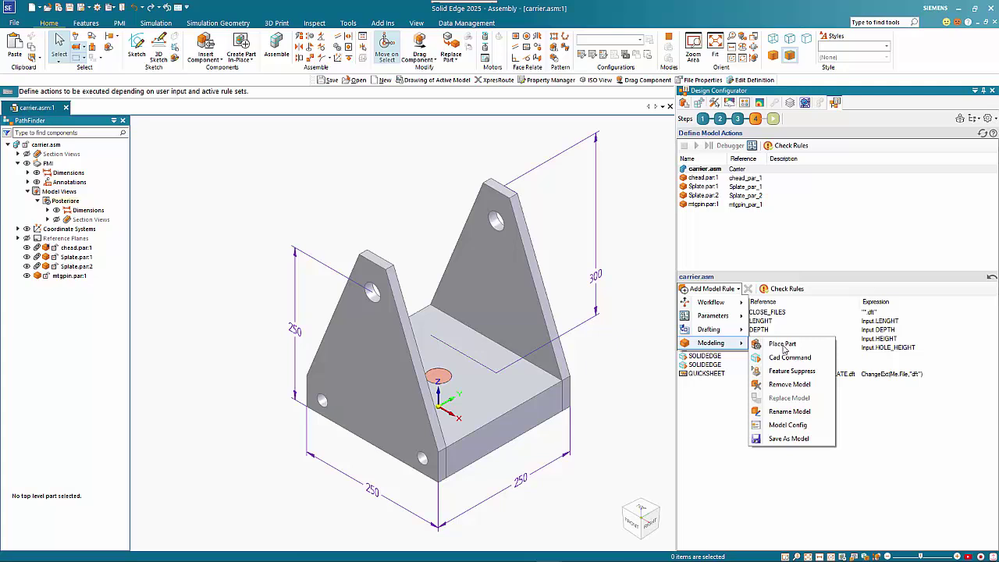
left_click(789, 412)
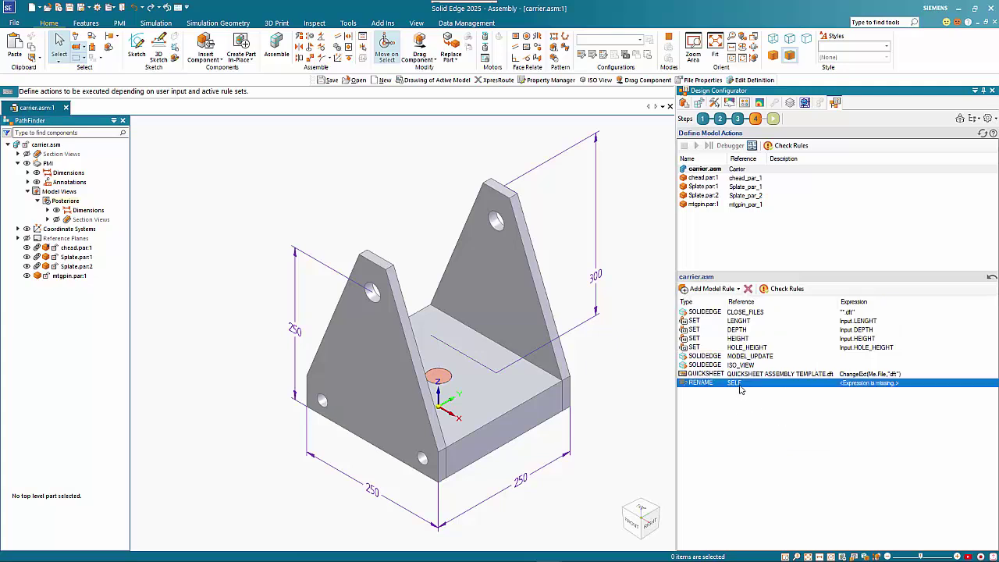
left_click_drag(703, 384, 705, 374)
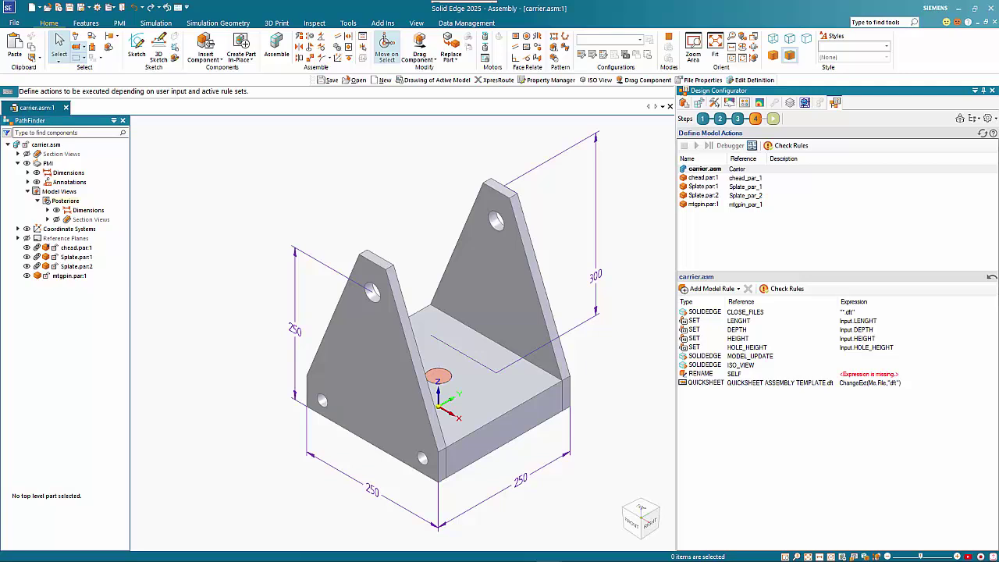
- Set the expression of carrier.asm's RENAME action to the global rule Assy_name
left_click(879, 386)
left_click(878, 386)
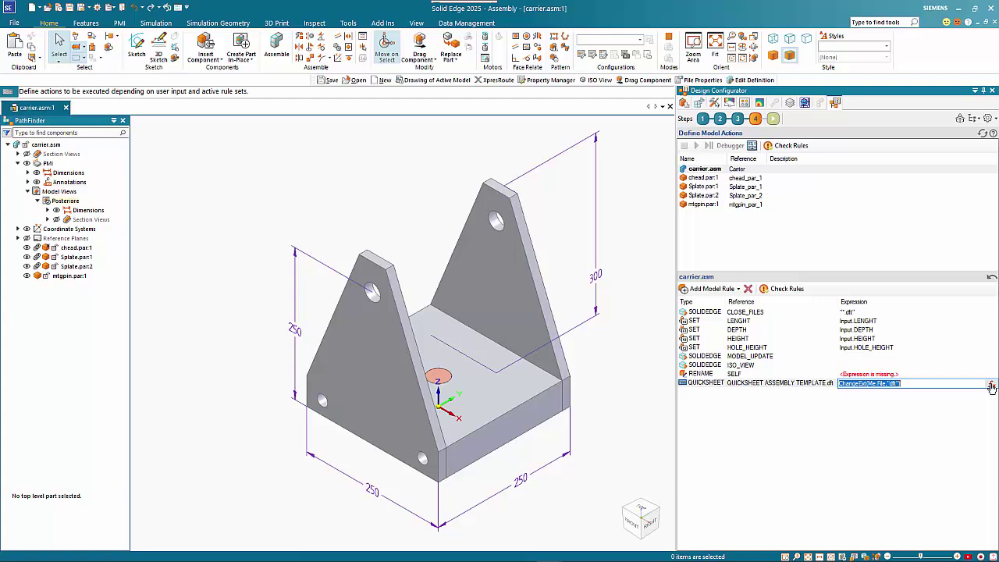
left_click(909, 375)
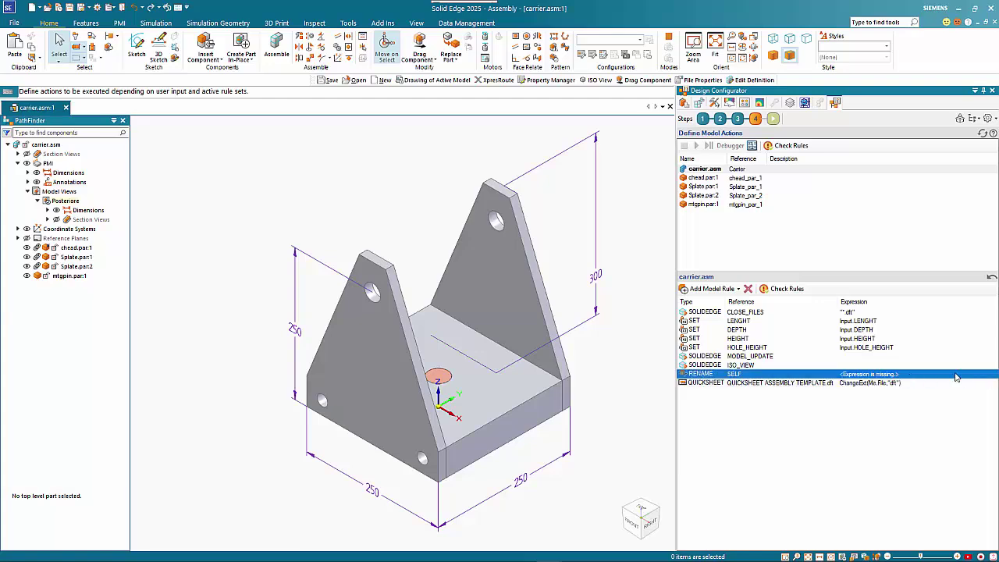
left_click(952, 378)
left_click(991, 376)
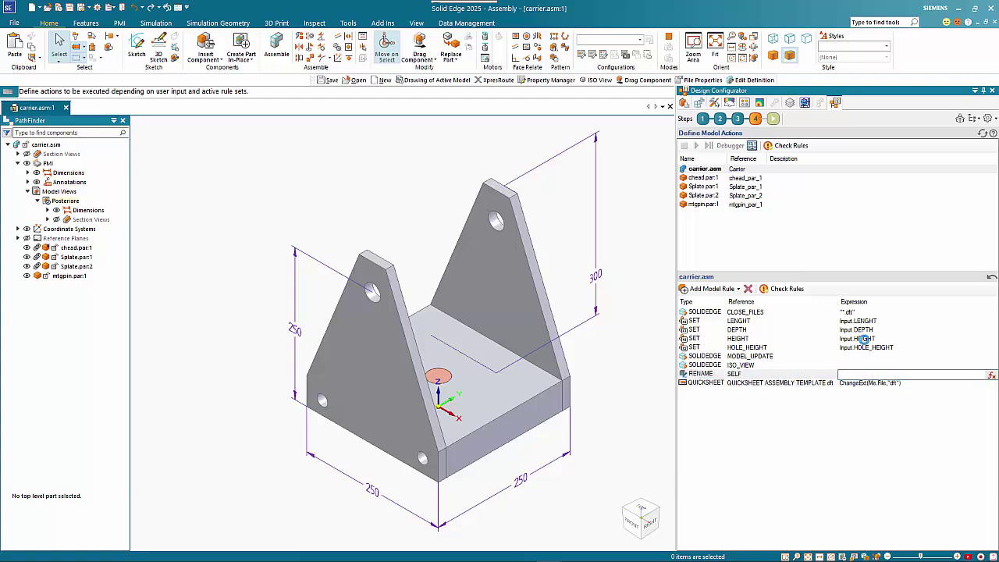
double_click(170, 223)
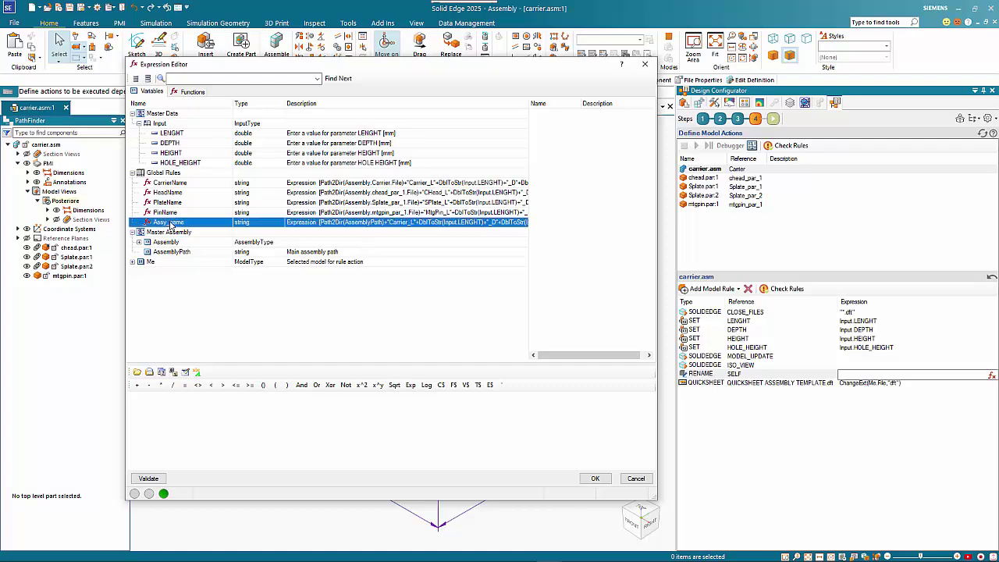
left_click(603, 482)
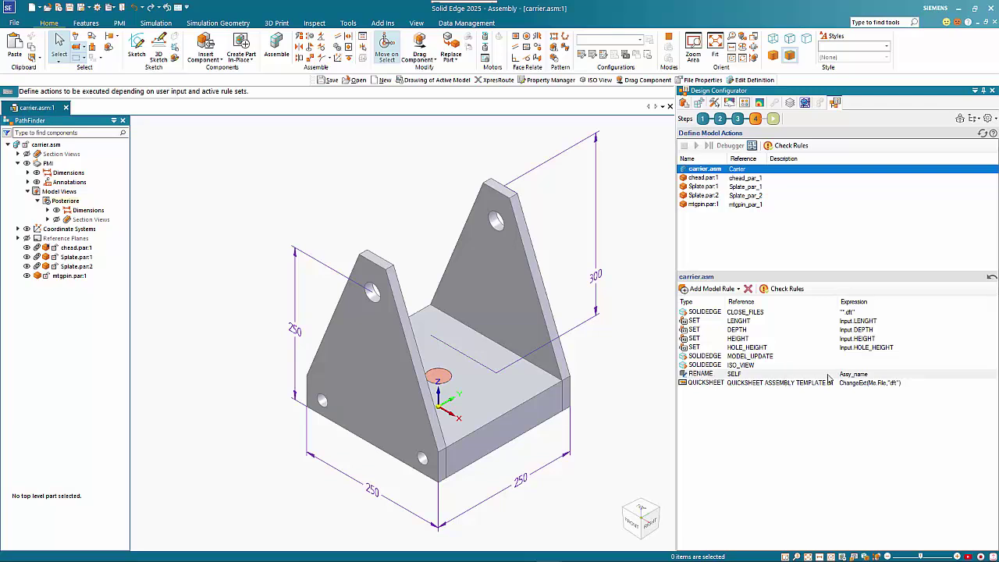
- Look through the draft templates available for carrier.asm's QUICKSHEET action without changing the selected template
left_click(801, 385)
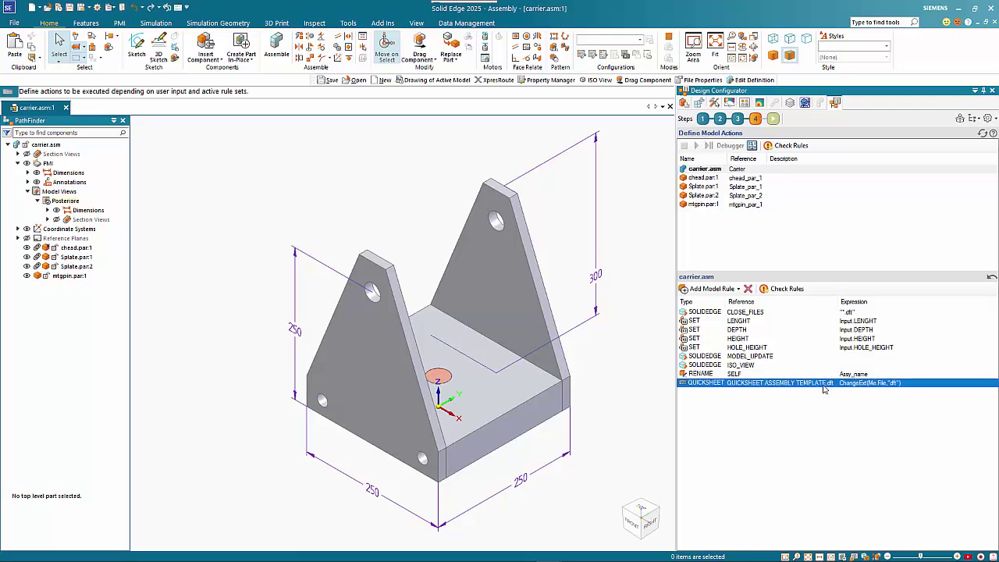
left_click(818, 383)
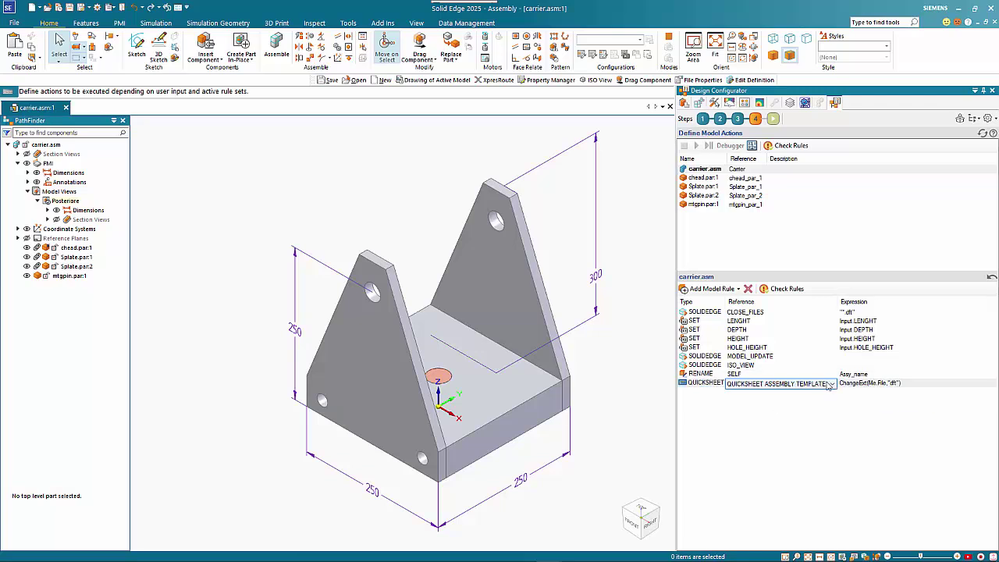
left_click(833, 384)
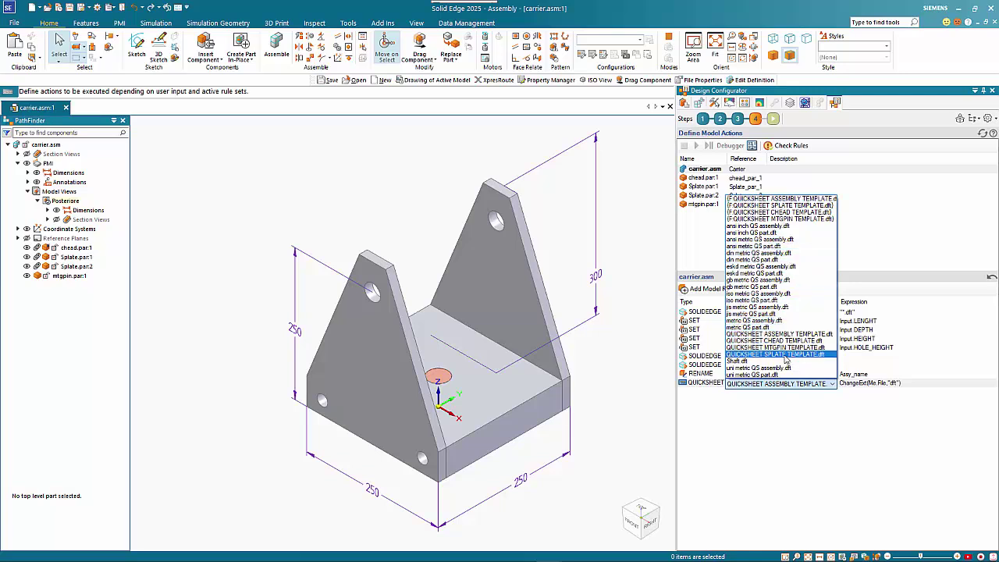
left_click(794, 415)
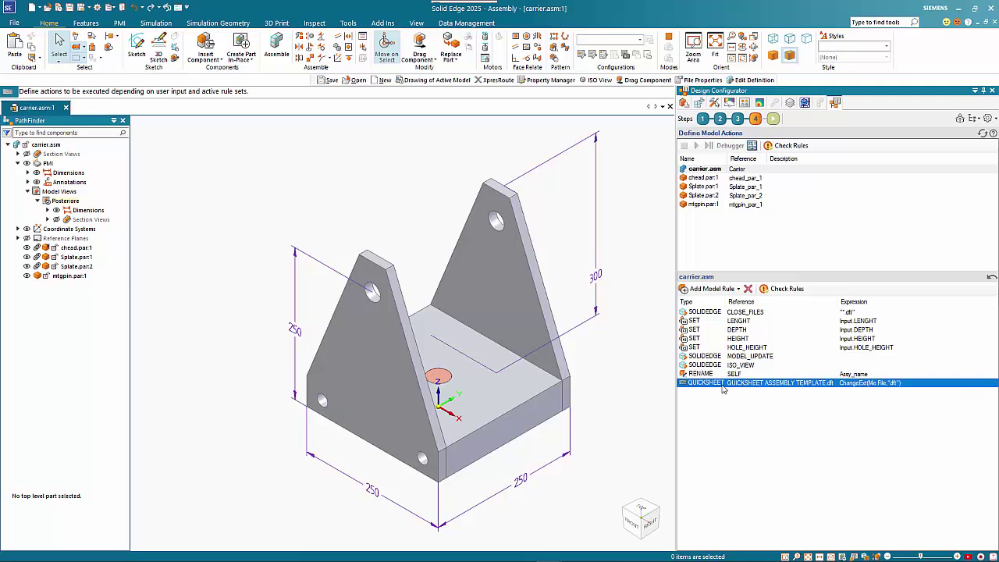
- Review the model actions defined for chead.par:1, Splate.par:1 and mtgpin.par:1
left_click(702, 178)
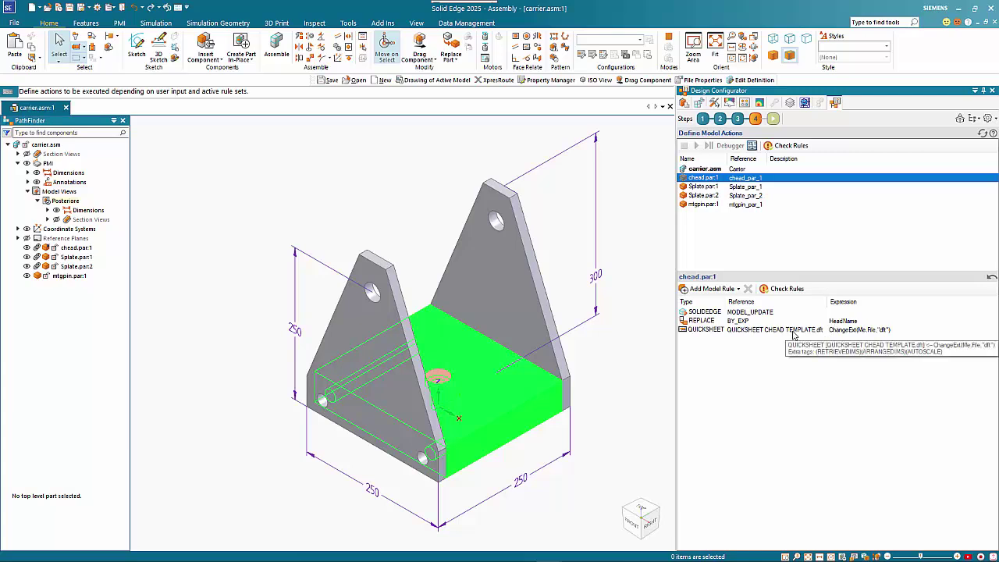
left_click(703, 187)
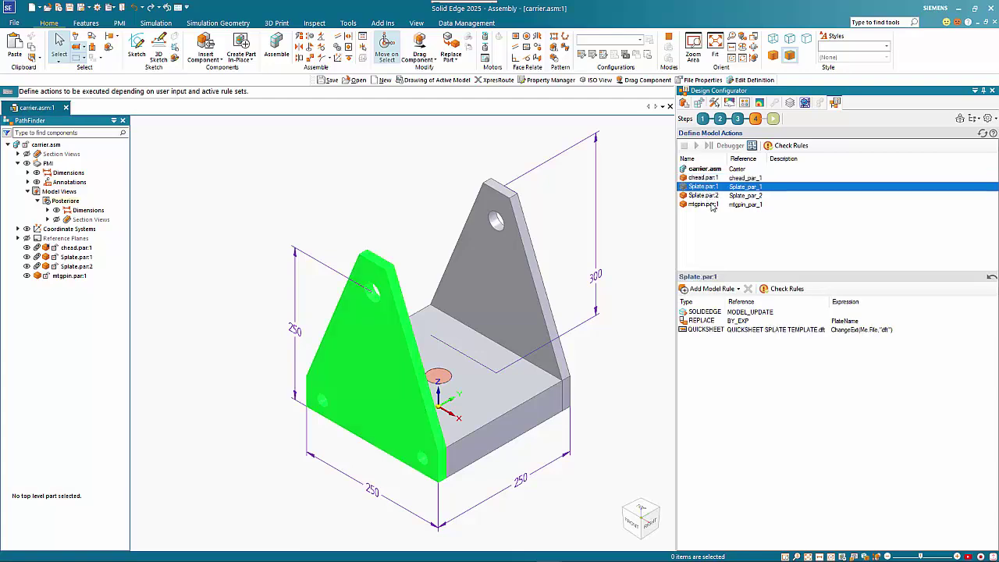
left_click(706, 205)
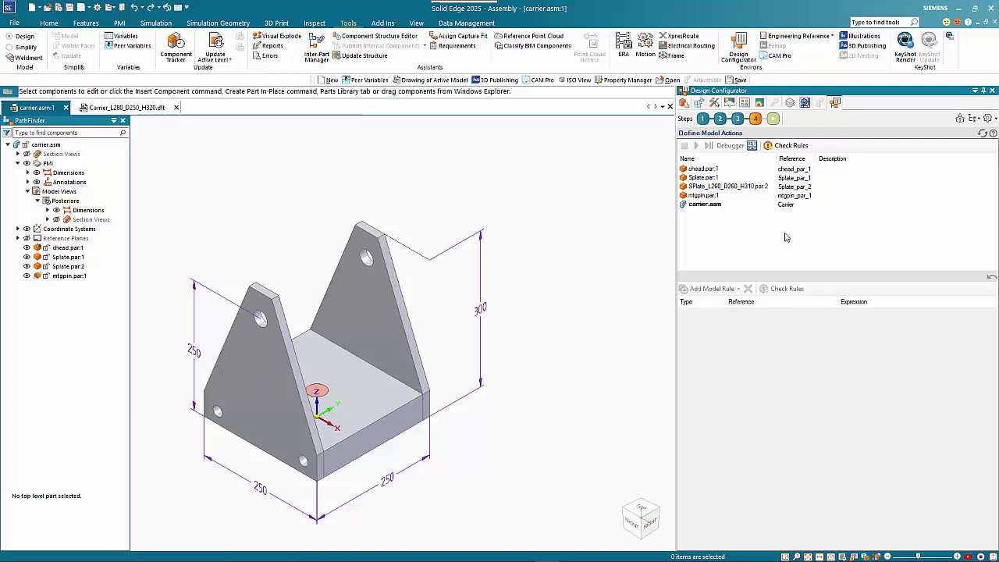
- In the configuration execution form, set the LENGHT parameter to 290 and the HEIGHT parameter to 340
left_click(773, 119)
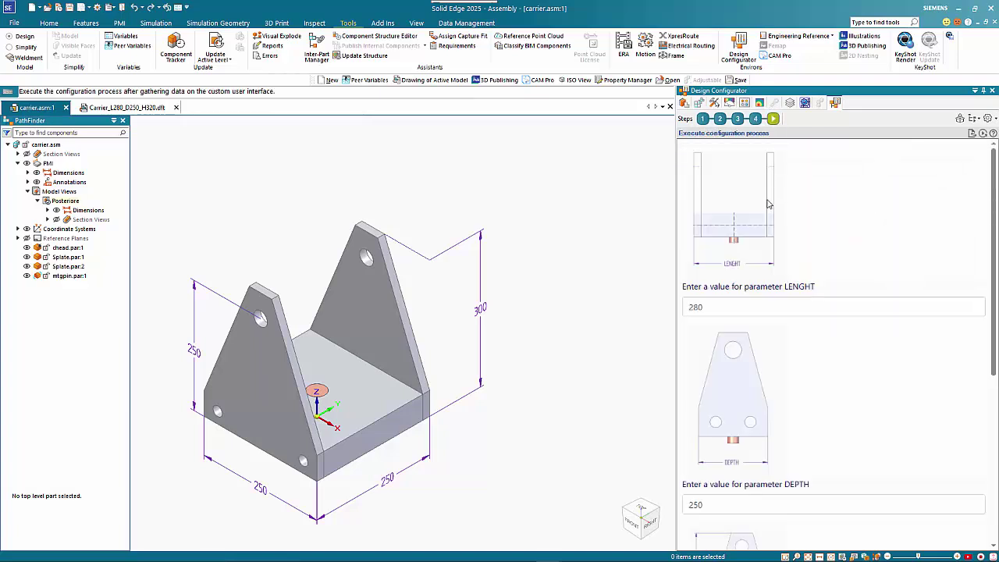
left_click_drag(692, 306, 698, 310)
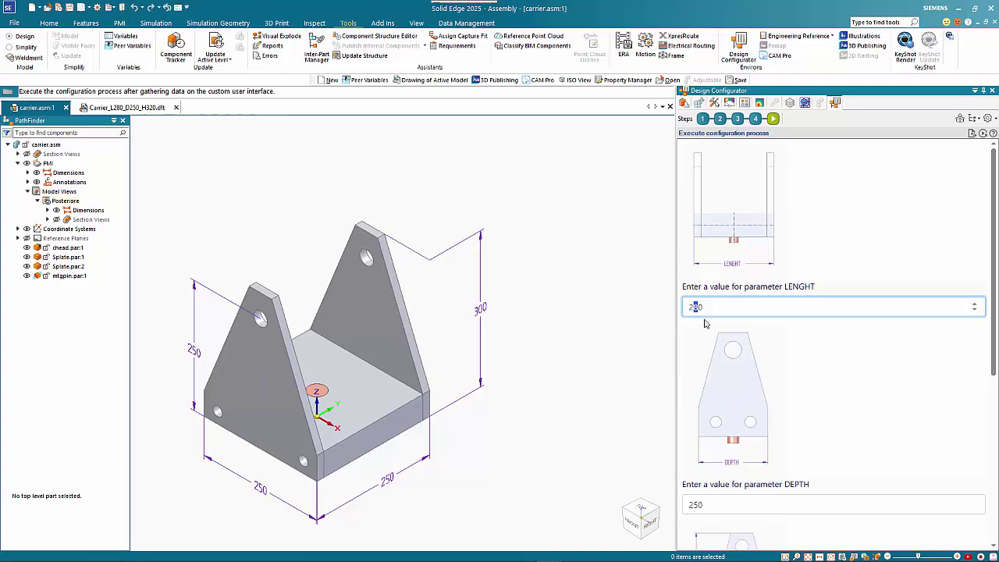
type("9")
scroll(783, 301, "down", 3)
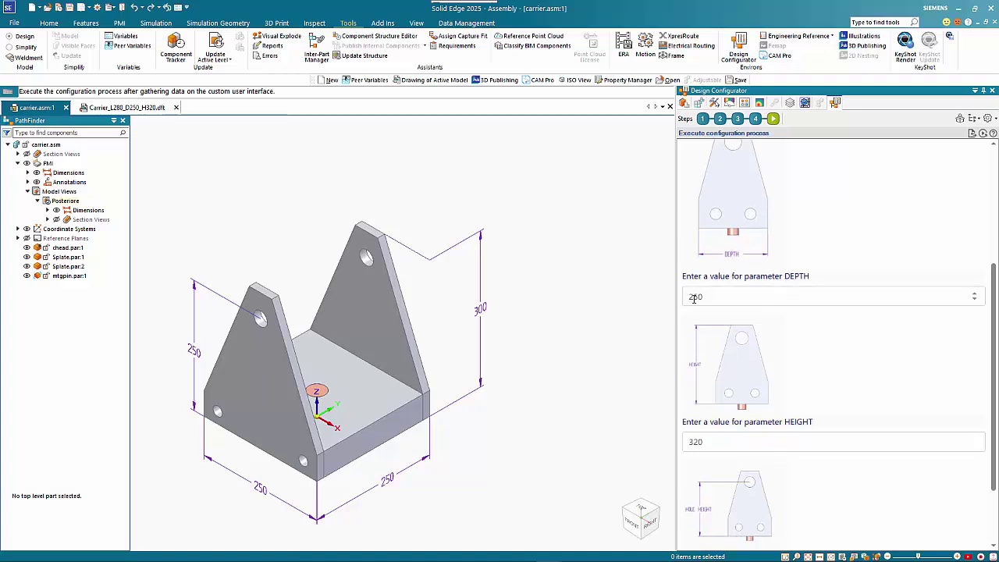
scroll(751, 334, "down", 2)
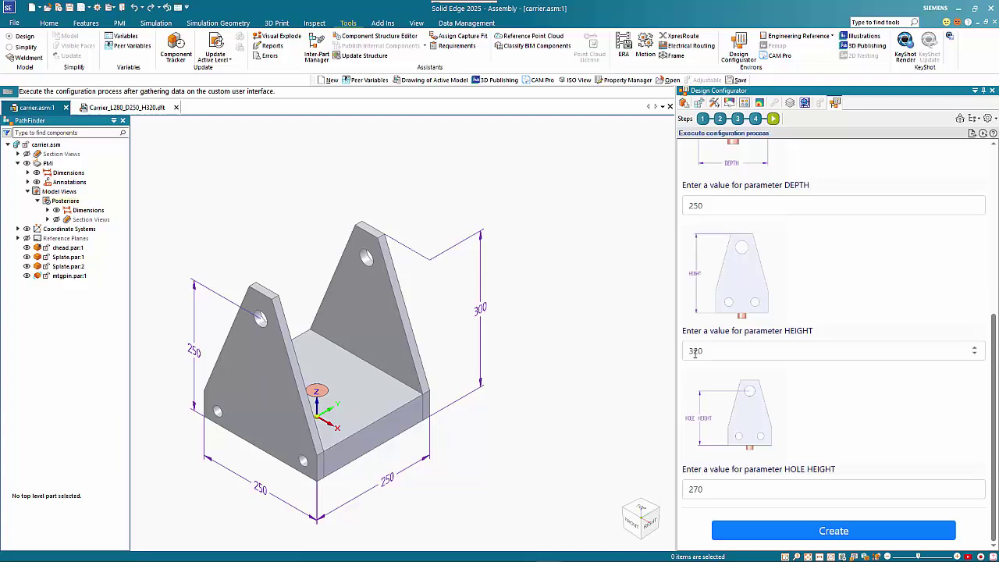
left_click_drag(694, 353, 698, 354)
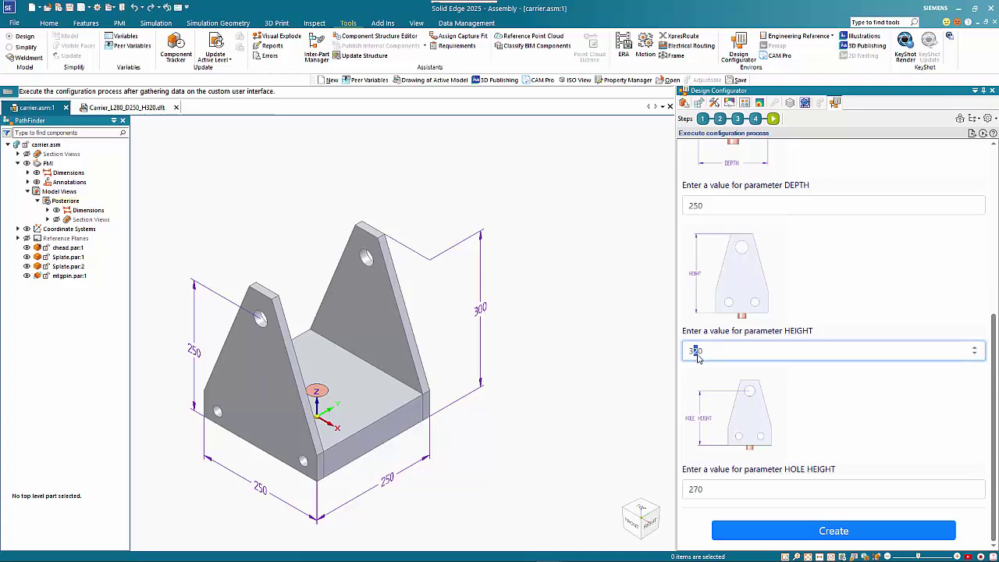
type("4")
- Set the HOLE HEIGHT parameter to 280 and create the carrier configuration
left_click(695, 489)
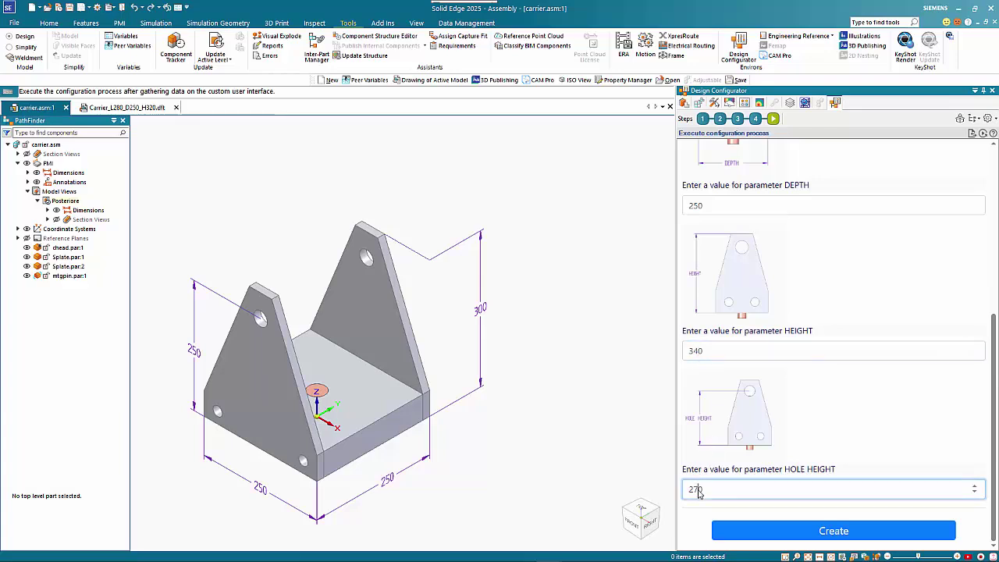
left_click_drag(694, 489, 699, 490)
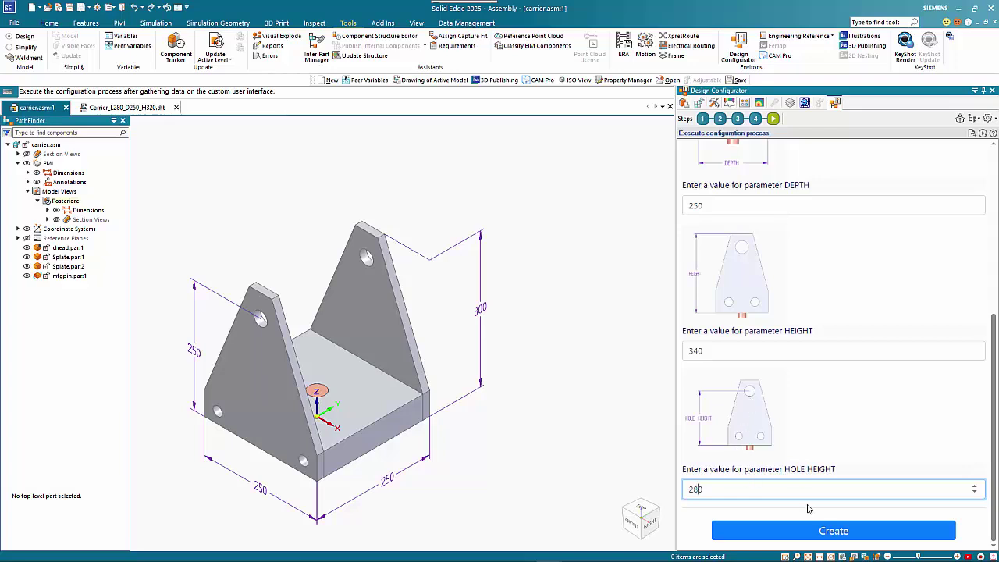
left_click(828, 531)
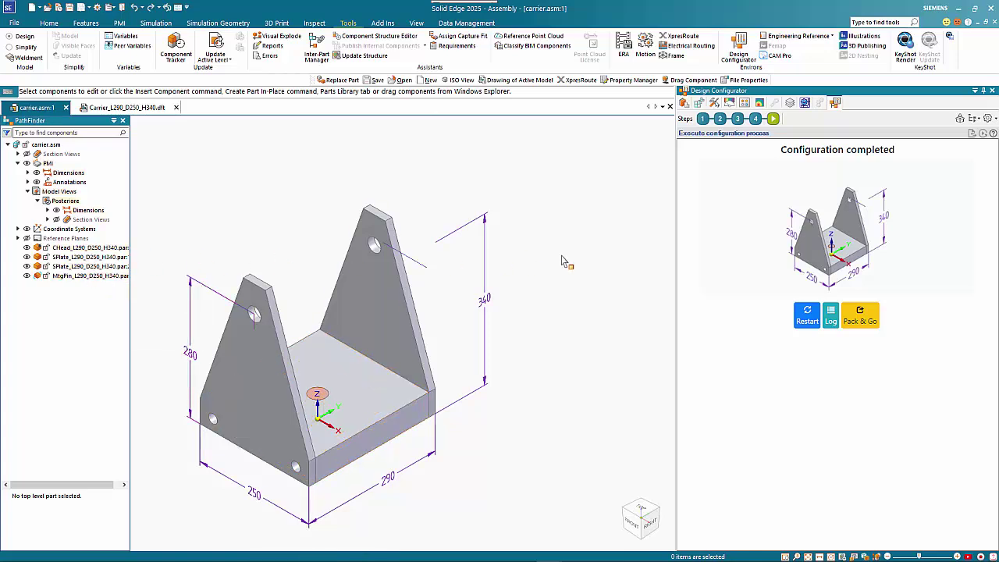
- Review the configuration run's log for the input parameters and executed model actions, and close it
left_click(830, 314)
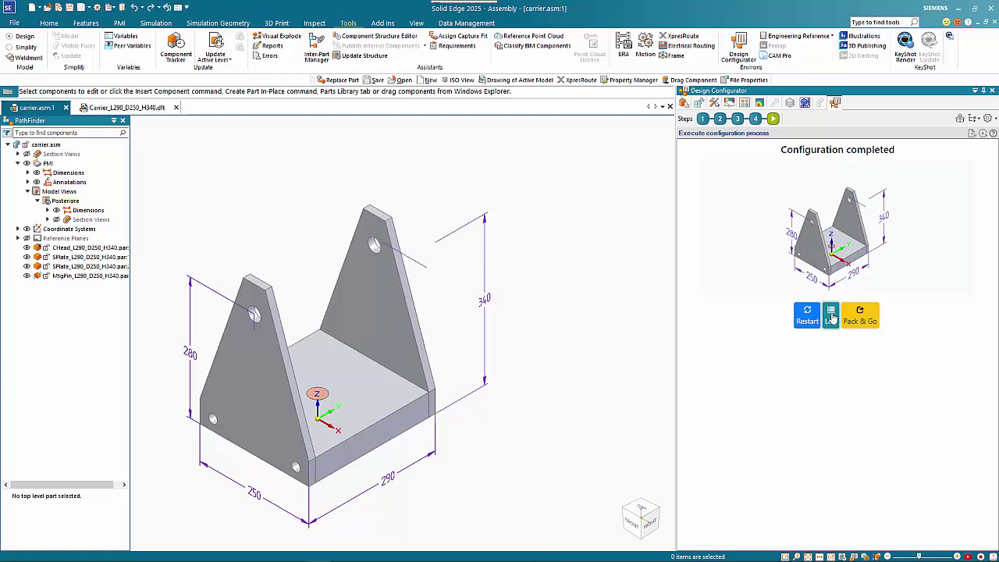
scroll(718, 203, "down", 5)
scroll(720, 209, "up", 5)
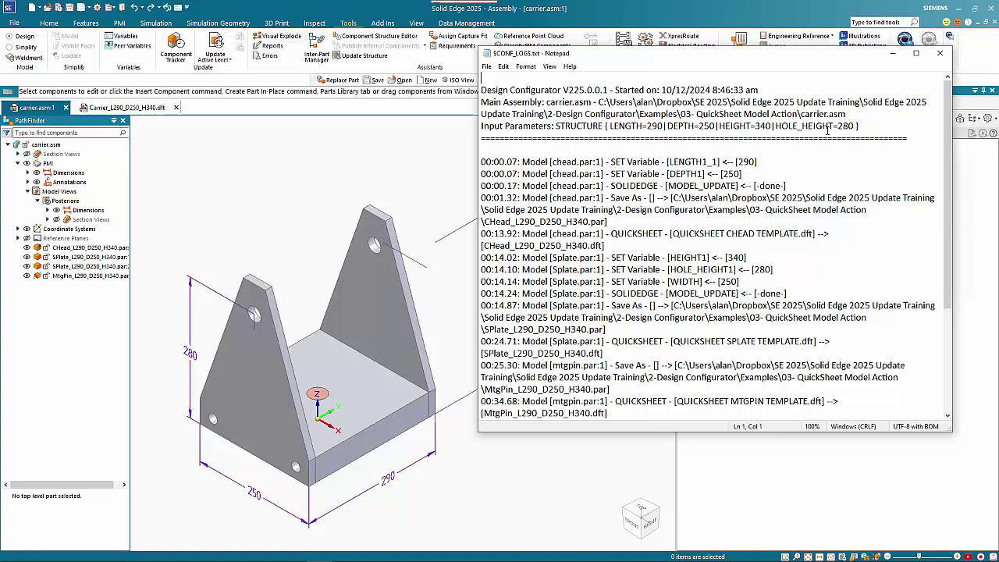
left_click(940, 52)
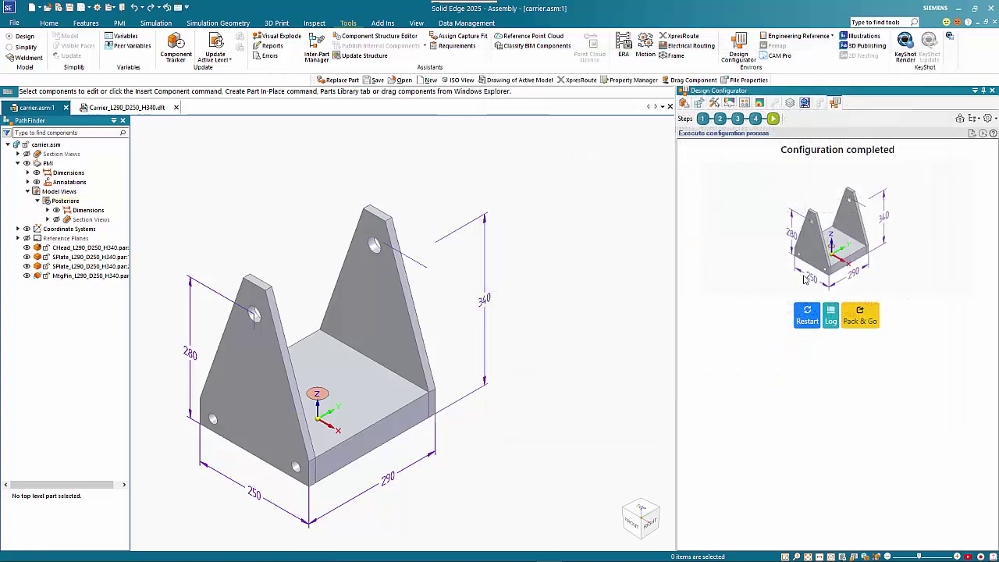